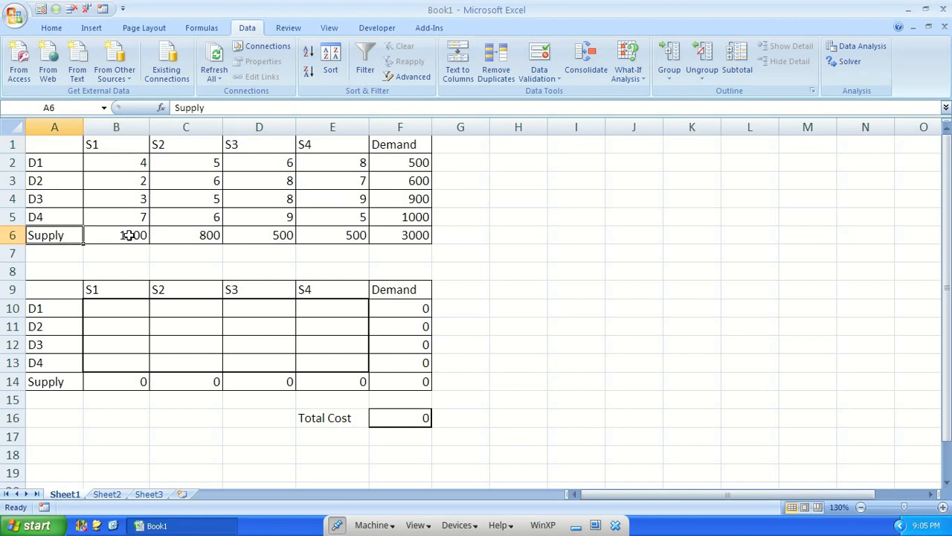
Review the supply quantities in B6:E6 and the demand quantities in F2:F5.
{"action": "left_click", "coordinate": [206, 235]}
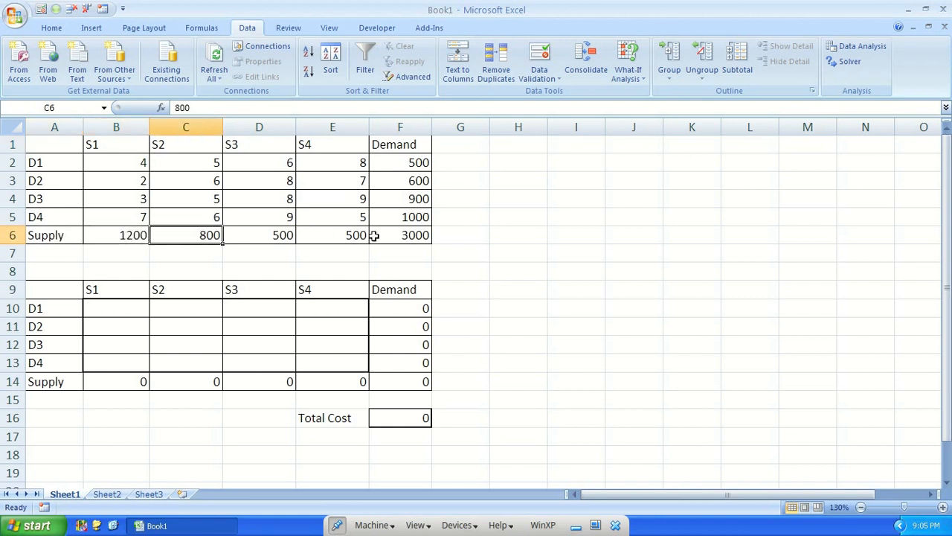
{"action": "left_click_drag", "start_coordinate": [128, 237], "coordinate": [349, 235]}
{"action": "left_click_drag", "start_coordinate": [421, 161], "coordinate": [421, 214]}
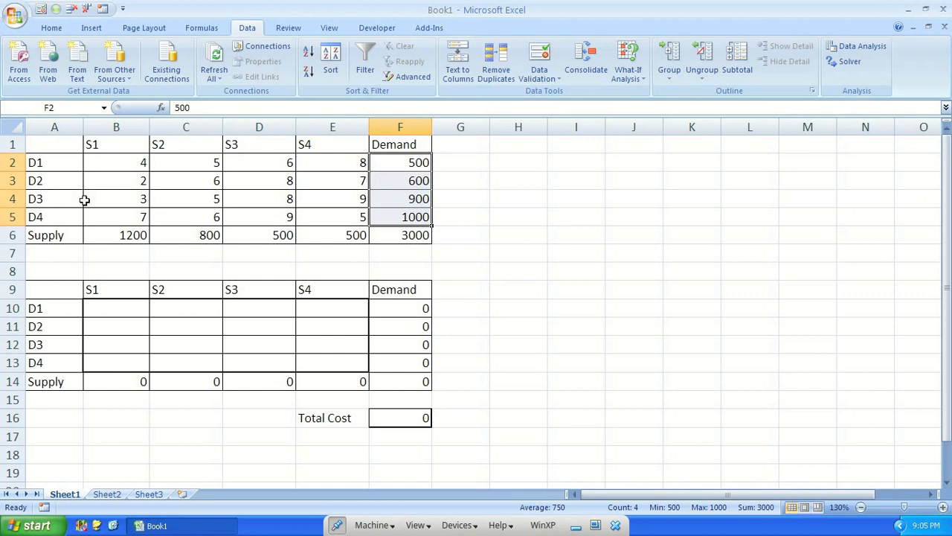
Apply a thick box border around the unit cost range B2:E5 of the upper table.
{"action": "left_click", "coordinate": [305, 173]}
{"action": "left_click_drag", "start_coordinate": [127, 161], "coordinate": [341, 209]}
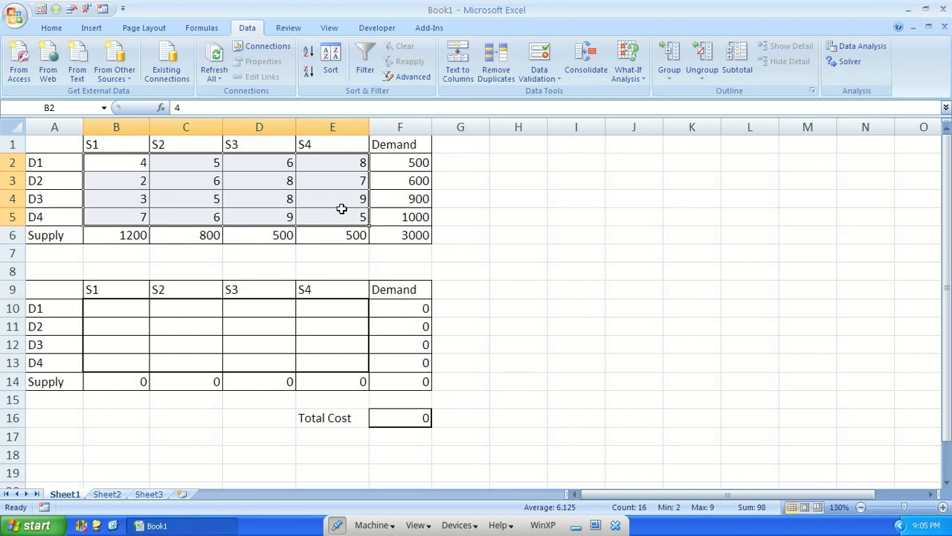
{"action": "left_click", "coordinate": [52, 28]}
{"action": "left_click", "coordinate": [181, 75]}
{"action": "left_click", "coordinate": [123, 196]}
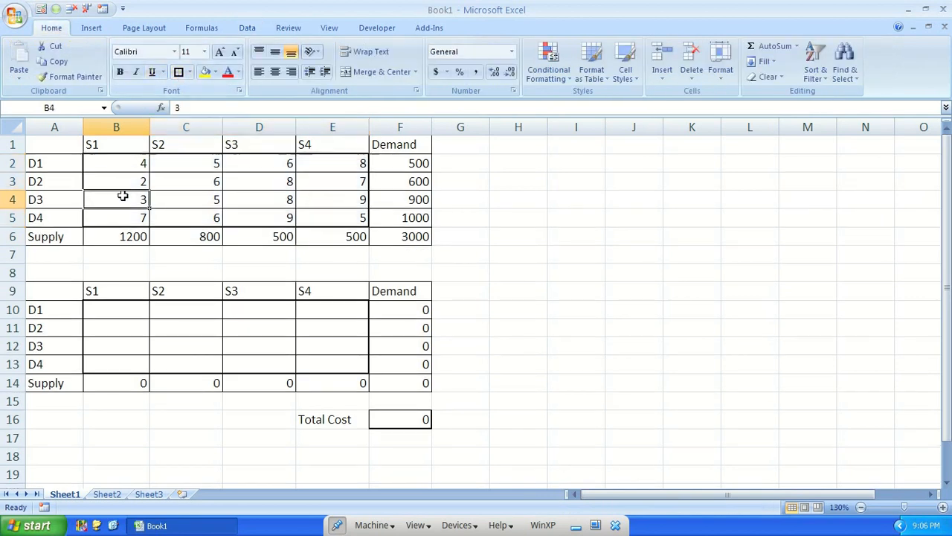
Enter a trial allocation of 500 units from S1 to D1 in cell B10.
{"action": "left_click", "coordinate": [180, 180]}
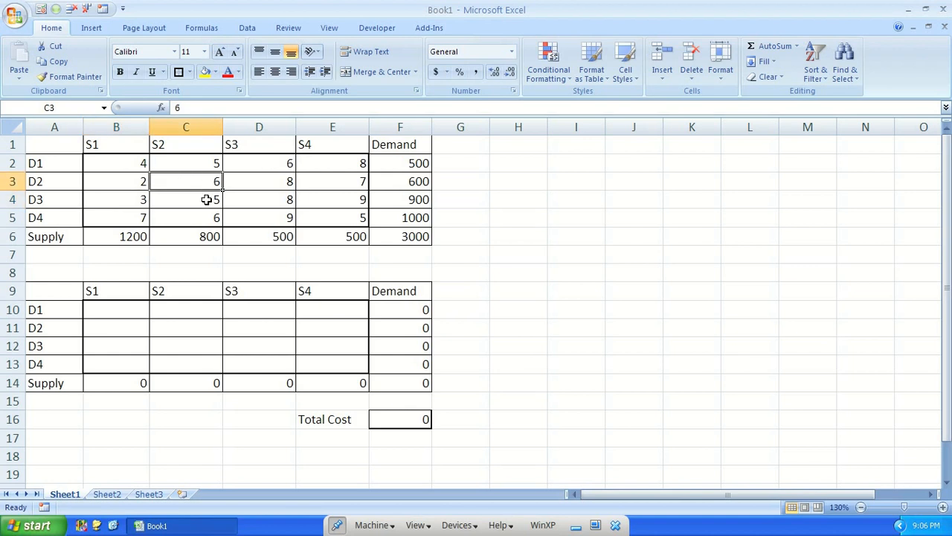
{"action": "left_click", "coordinate": [116, 311]}
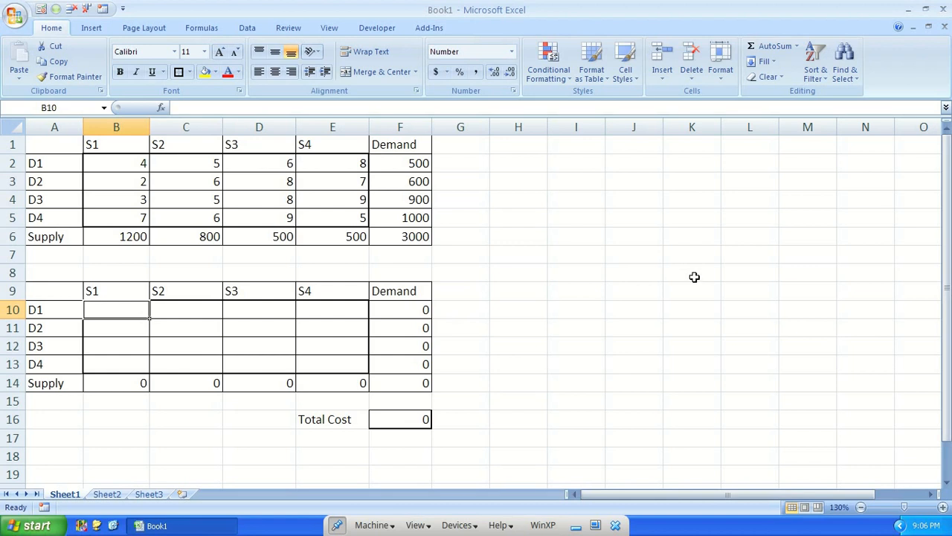
{"action": "left_click", "coordinate": [138, 163]}
{"action": "left_click", "coordinate": [411, 163]}
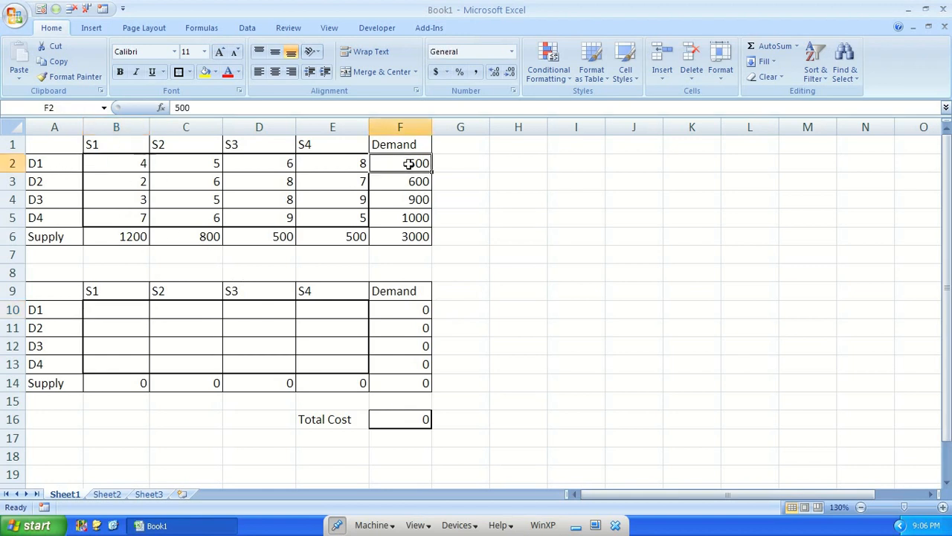
{"action": "left_click", "coordinate": [116, 237]}
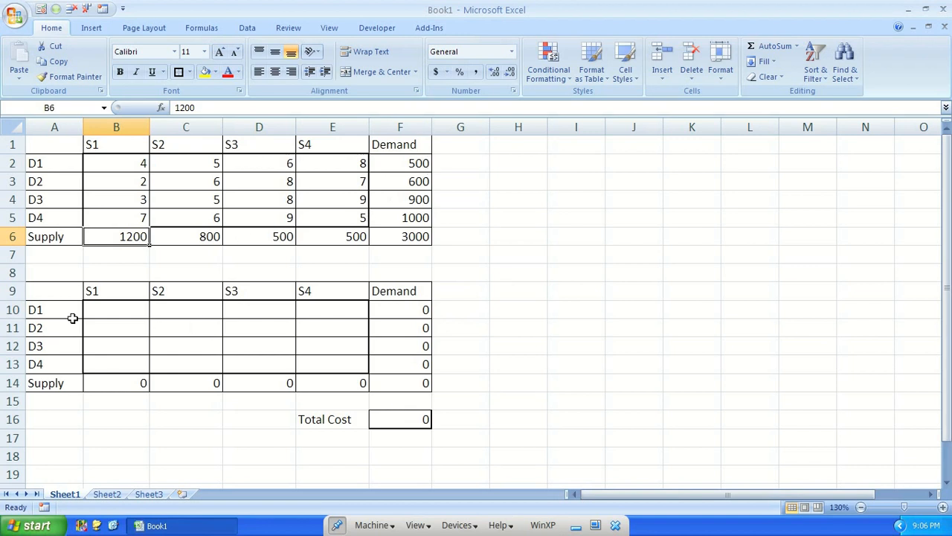
{"action": "left_click", "coordinate": [112, 308]}
{"action": "type", "text": "50"}
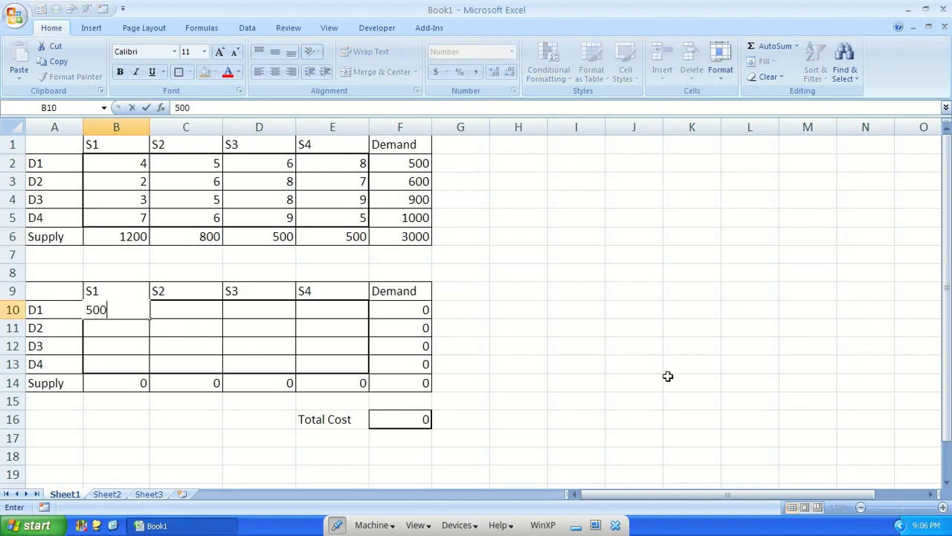
{"action": "type", "text": "0"}
{"action": "key", "text": "Return"}
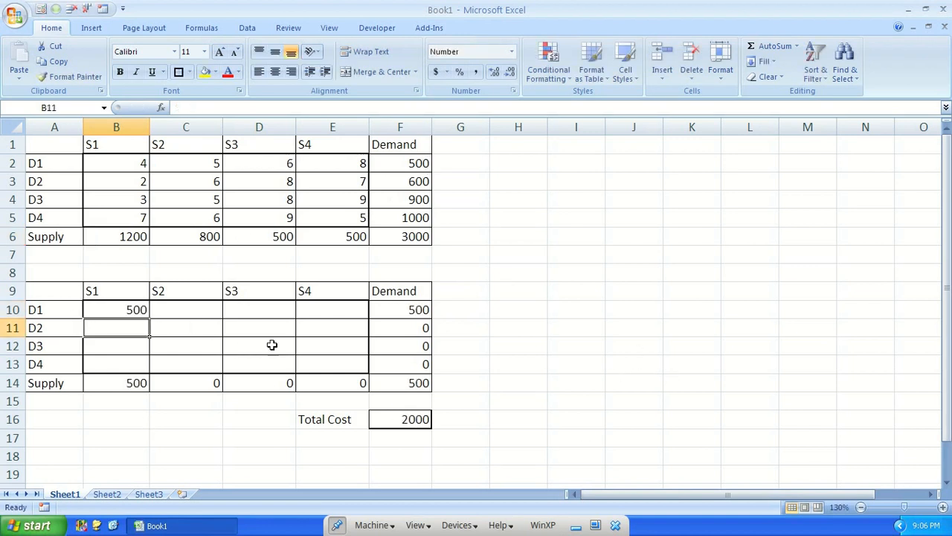
Allocate S1's remaining supply by entering 600 for D2 in B11 and 100 for D3 in B12.
{"action": "left_click", "coordinate": [402, 308]}
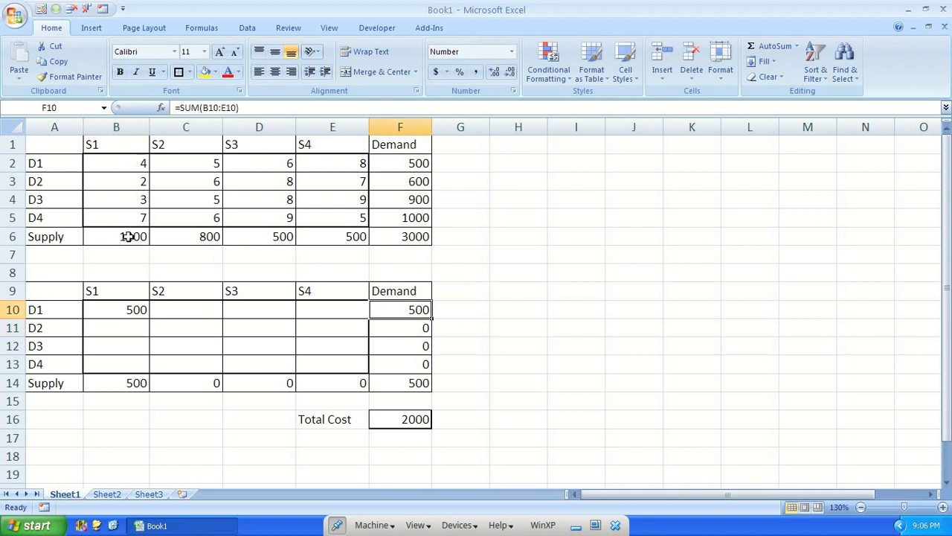
{"action": "left_click", "coordinate": [144, 313]}
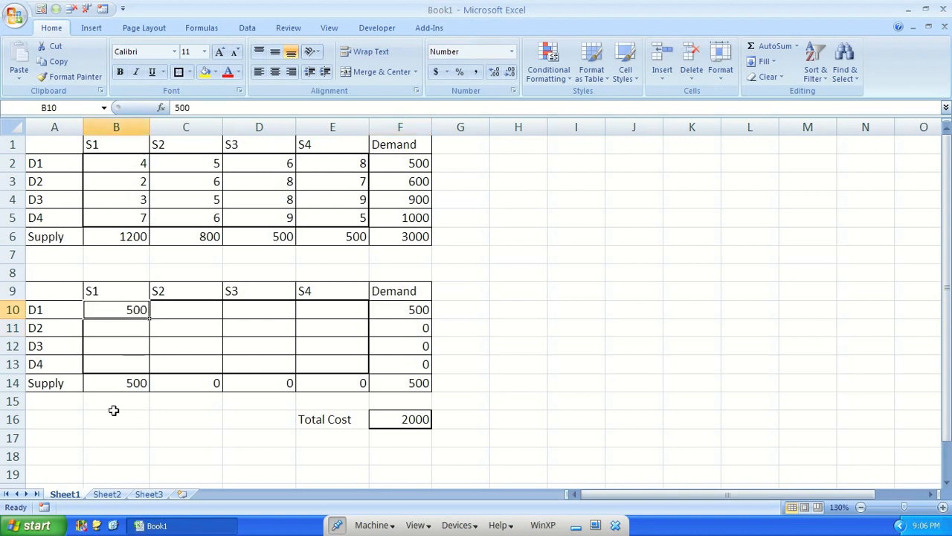
{"action": "left_click", "coordinate": [134, 383]}
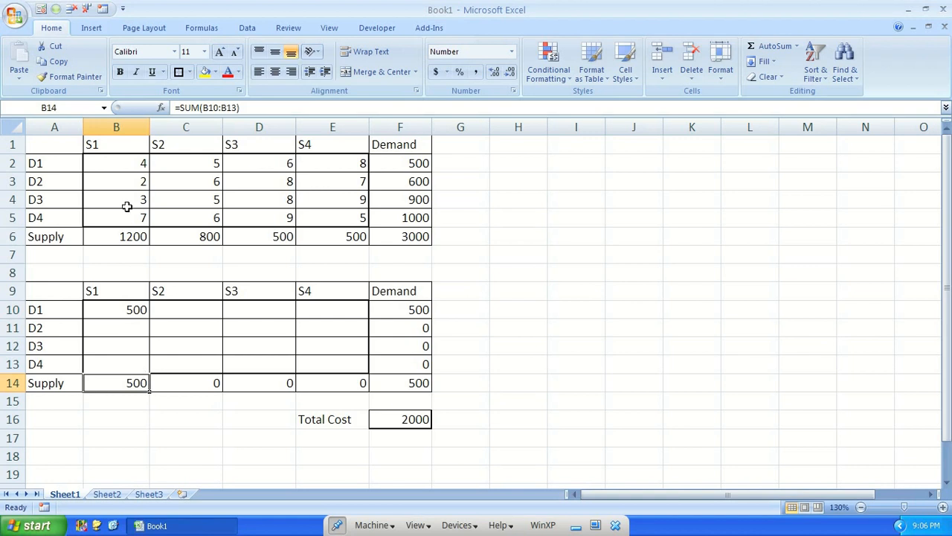
{"action": "left_click", "coordinate": [139, 182]}
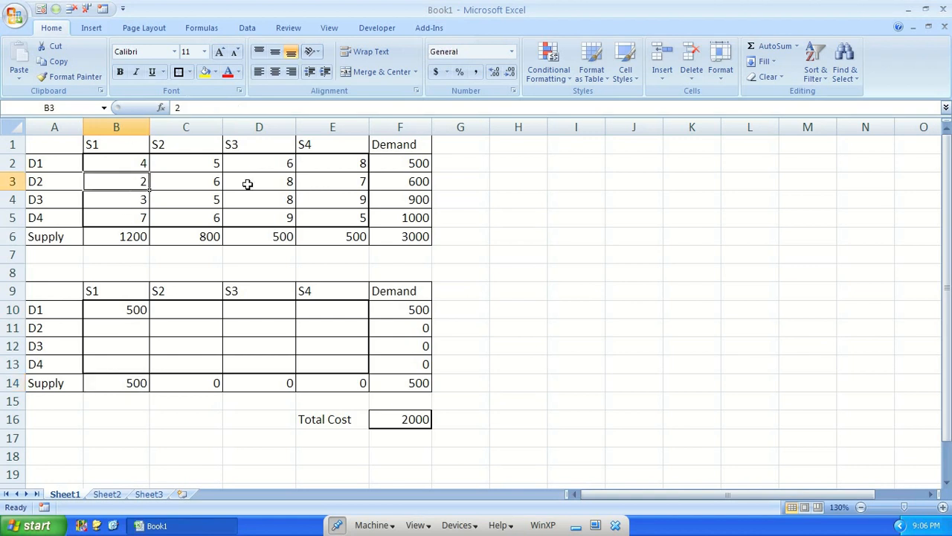
{"action": "left_click", "coordinate": [111, 328]}
{"action": "type", "text": "600"}
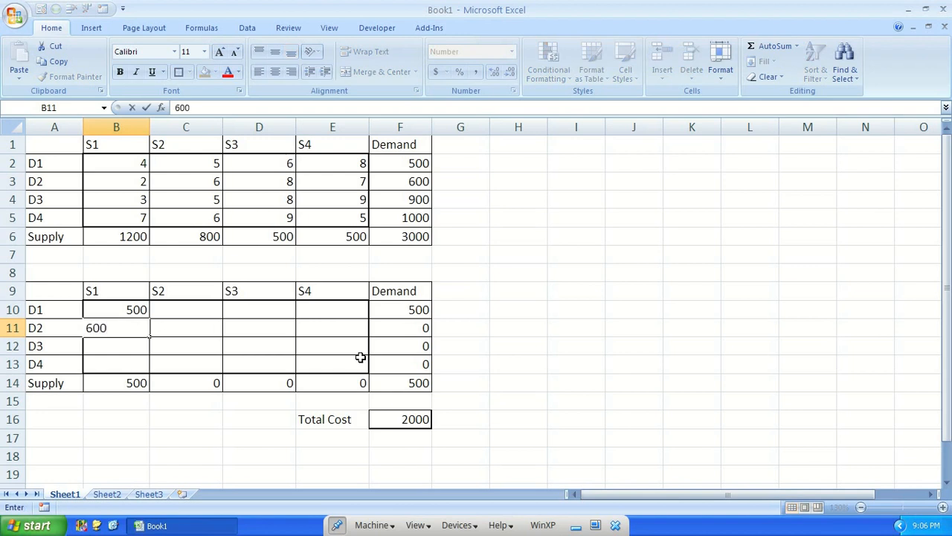
{"action": "key", "text": "Return"}
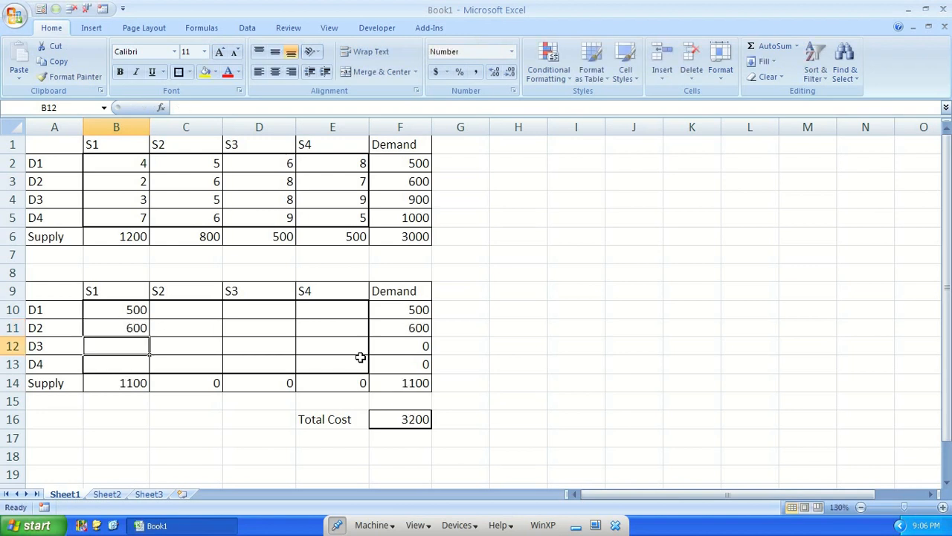
{"action": "type", "text": "1"}
{"action": "key", "text": "Return"}
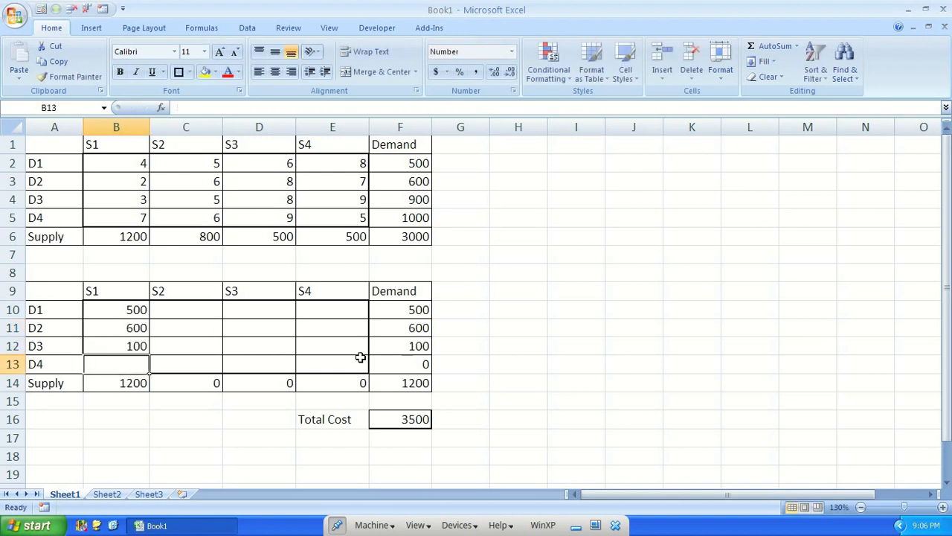
Enter an allocation of 800 units from S2 to D3 in cell C12.
{"action": "left_click", "coordinate": [179, 347]}
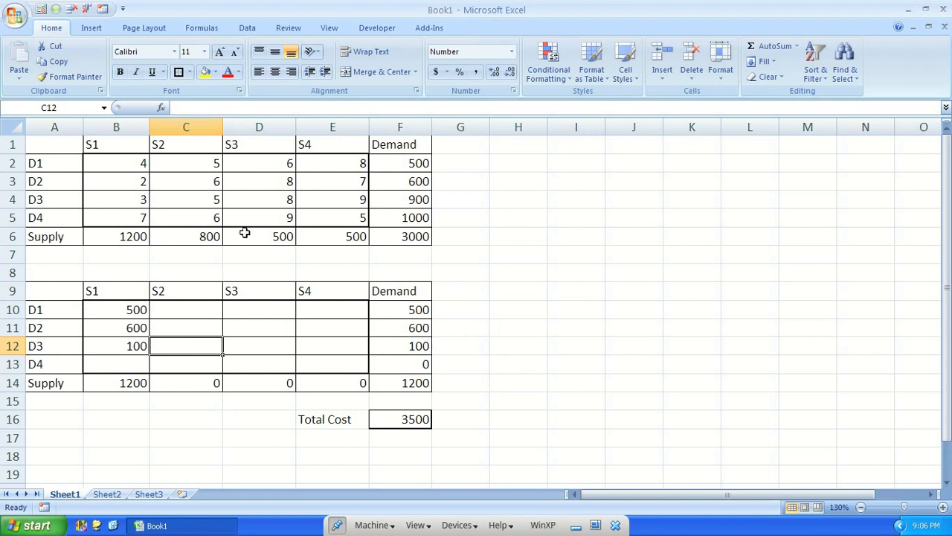
{"action": "left_click", "coordinate": [117, 308]}
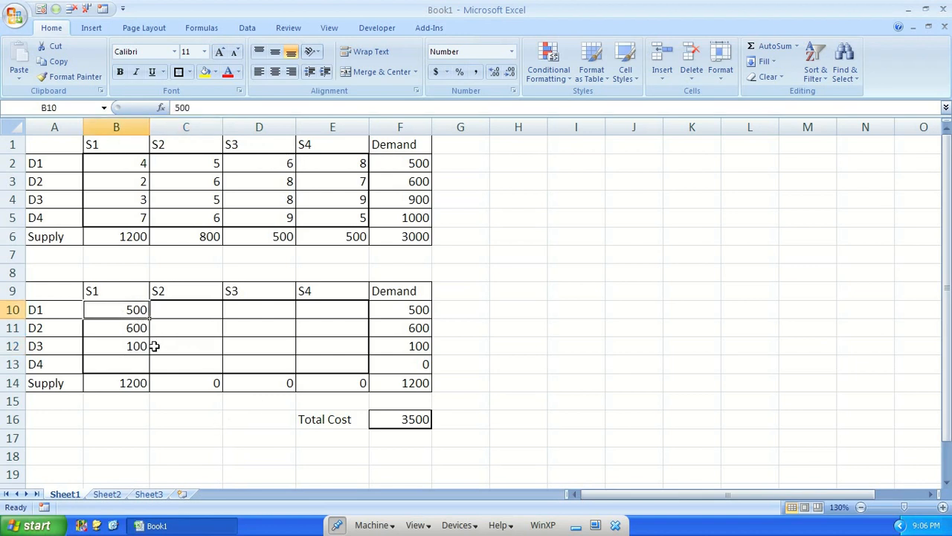
{"action": "left_click", "coordinate": [183, 347]}
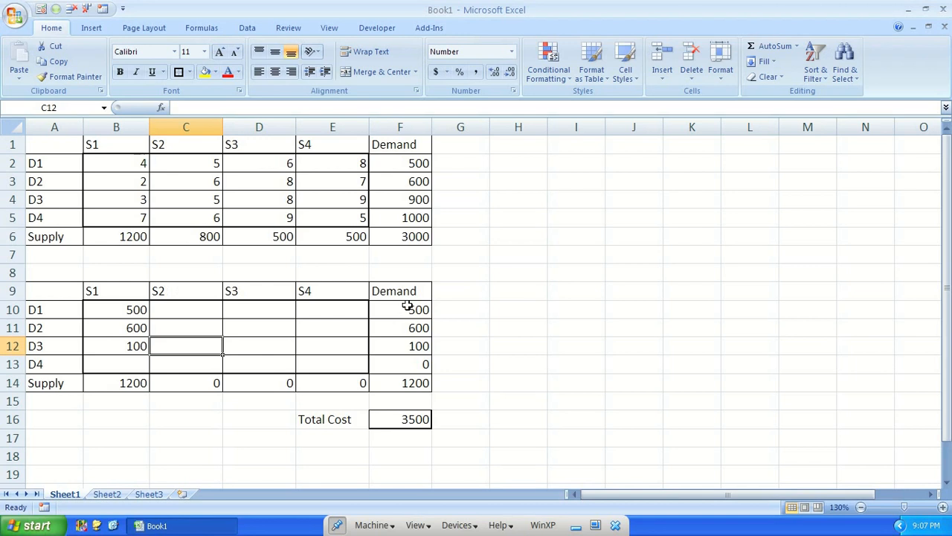
{"action": "type", "text": "800"}
{"action": "key", "text": "Return"}
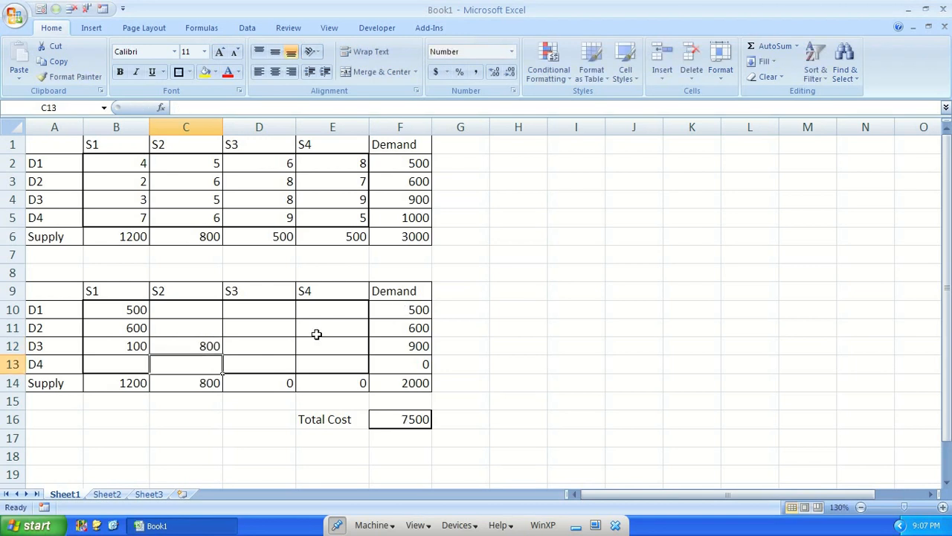
Allocate 500 units each from S3 and S4 to D4 in cells D13 and E13, and check the Total Cost formula.
{"action": "key", "text": "Right"}
{"action": "left_click", "coordinate": [259, 235]}
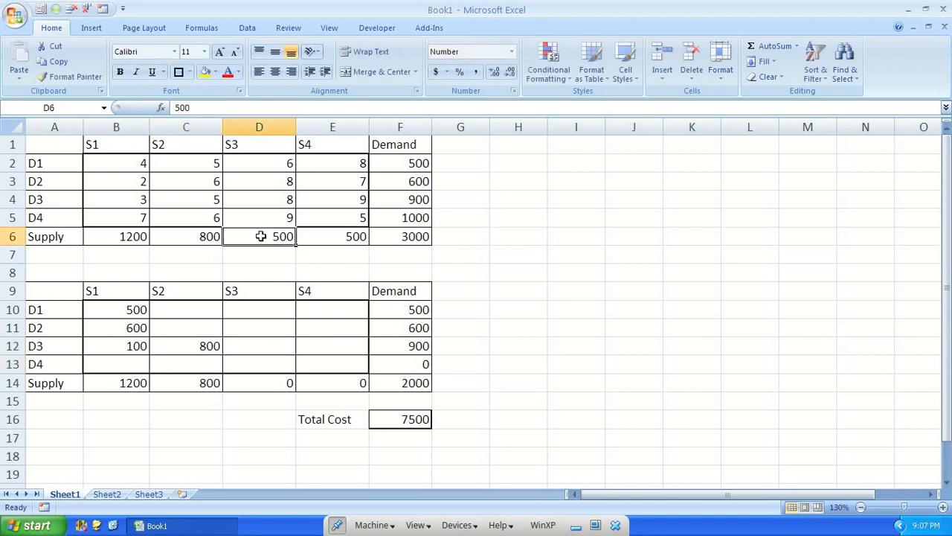
{"action": "left_click", "coordinate": [273, 364]}
{"action": "type", "text": "500"}
{"action": "key", "text": "Right"}
{"action": "type", "text": "500"}
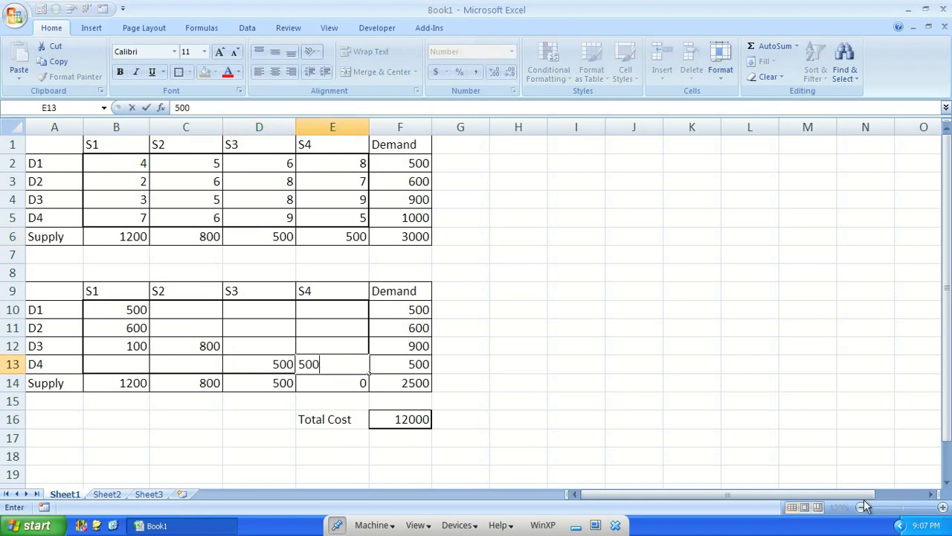
{"action": "key", "text": "Return"}
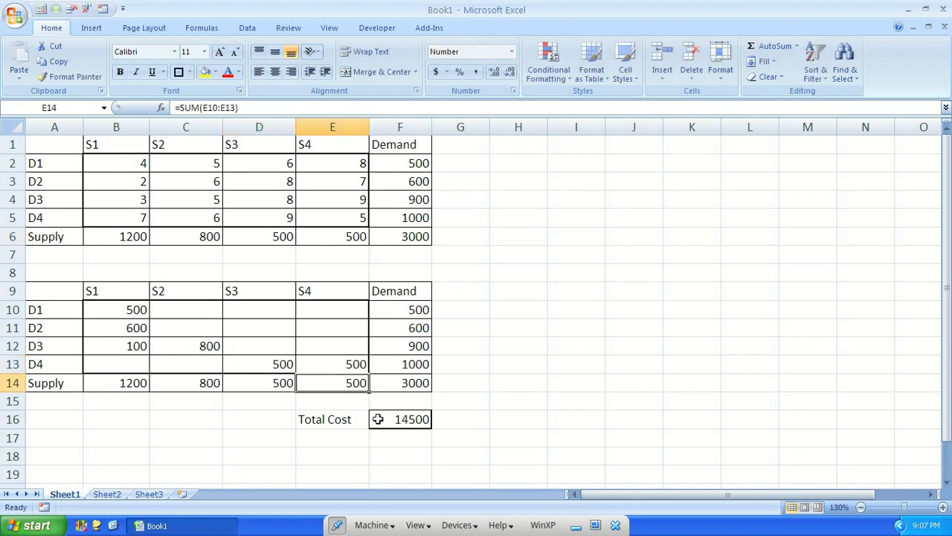
{"action": "left_click", "coordinate": [403, 419]}
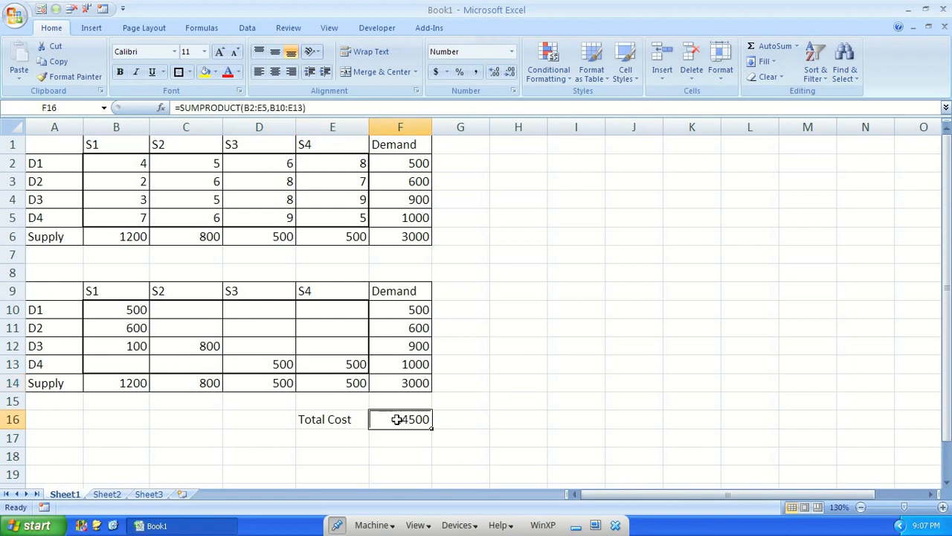
{"action": "mouse_move", "coordinate": [141, 313]}
{"action": "left_mouse_down"}
{"action": "mouse_move", "coordinate": [328, 363]}
{"action": "mouse_move", "coordinate": [308, 363]}
{"action": "left_mouse_up"}
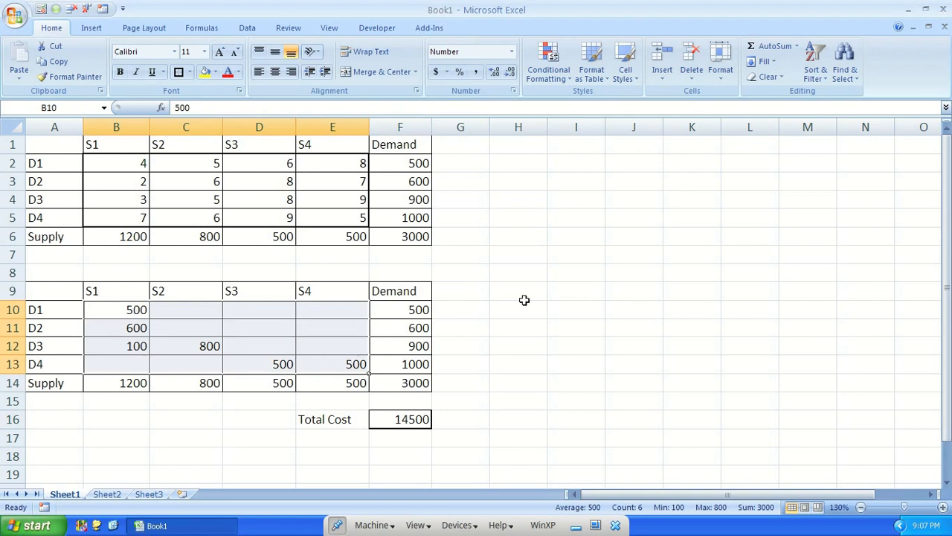
{"action": "key", "text": "Delete"}
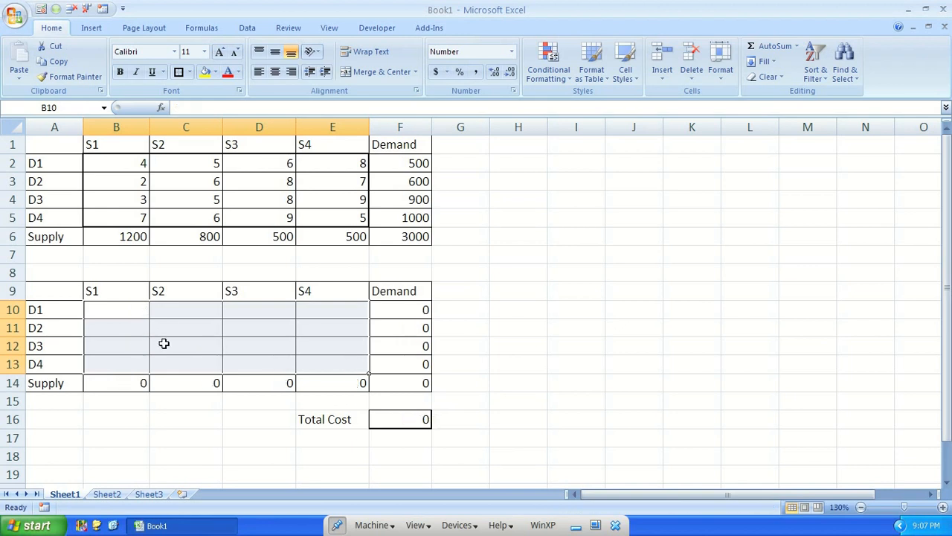
{"action": "key", "text": "ctrl+z"}
{"action": "left_click", "coordinate": [185, 451]}
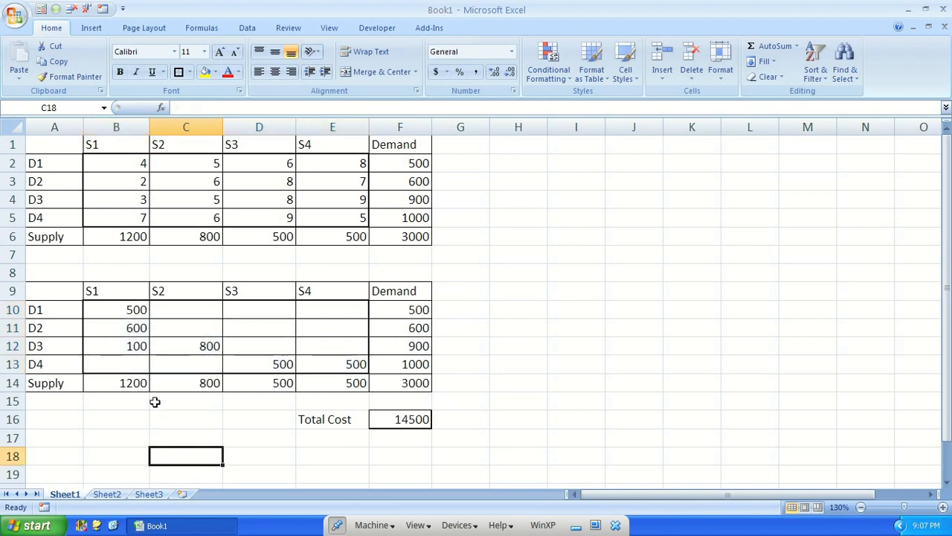
Compare the allocated S1 and S2 totals with their available supply, and examine the Total Cost formula and allocation range B10:E13.
{"action": "left_click", "coordinate": [133, 362]}
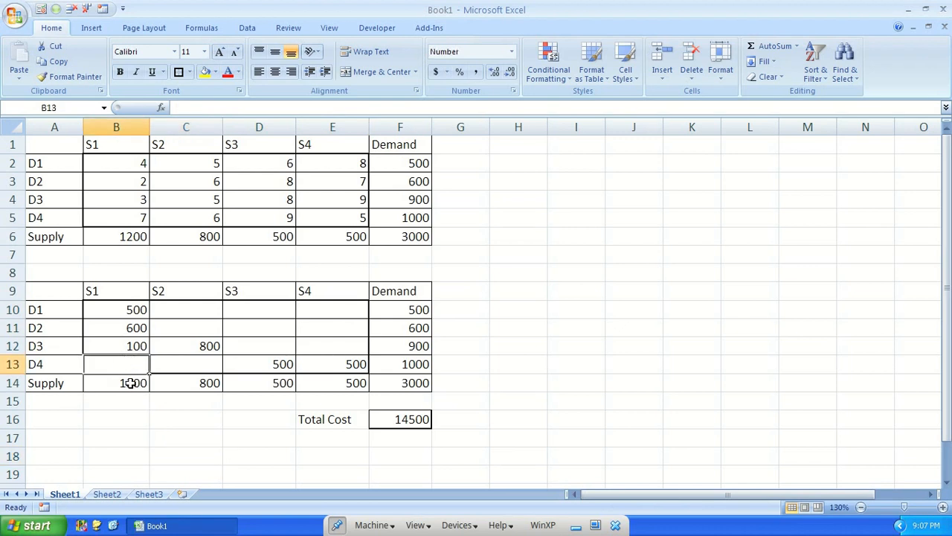
{"action": "left_click", "coordinate": [129, 383]}
{"action": "left_click", "coordinate": [121, 233]}
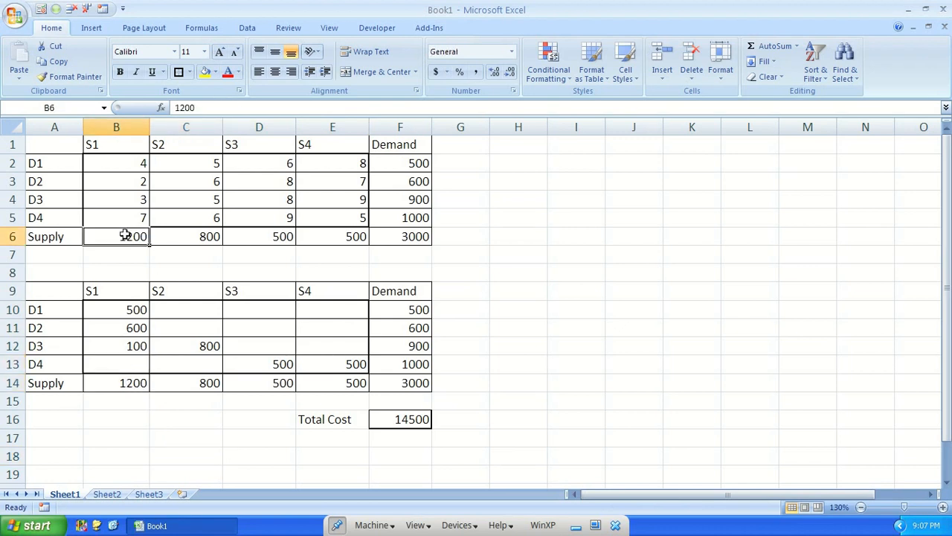
{"action": "left_click", "coordinate": [125, 382]}
{"action": "left_click", "coordinate": [210, 236]}
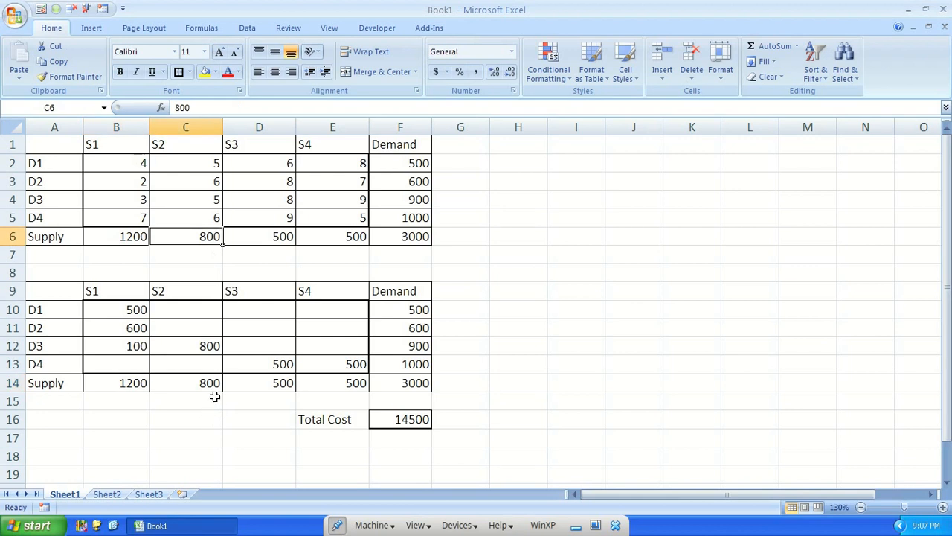
{"action": "left_click", "coordinate": [213, 383]}
{"action": "left_click", "coordinate": [402, 420]}
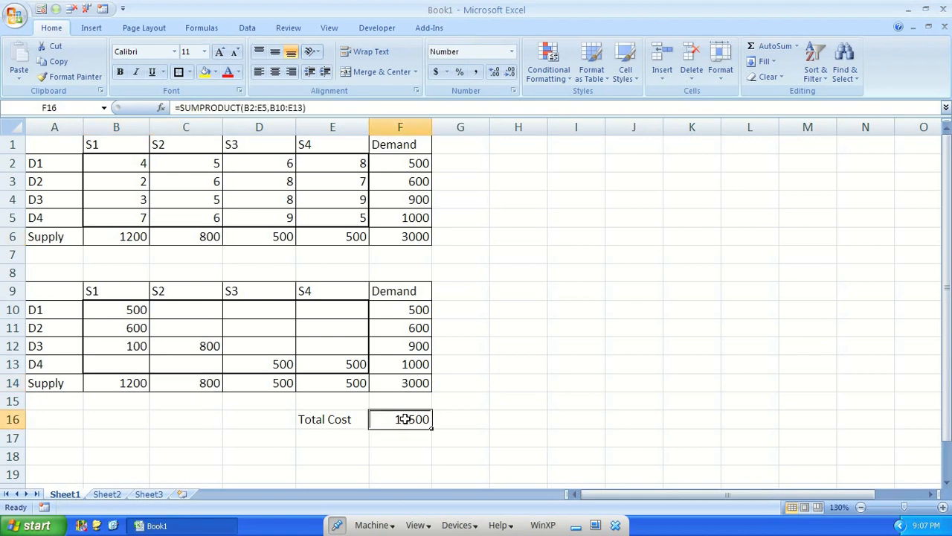
{"action": "left_click_drag", "start_coordinate": [350, 358], "coordinate": [143, 311]}
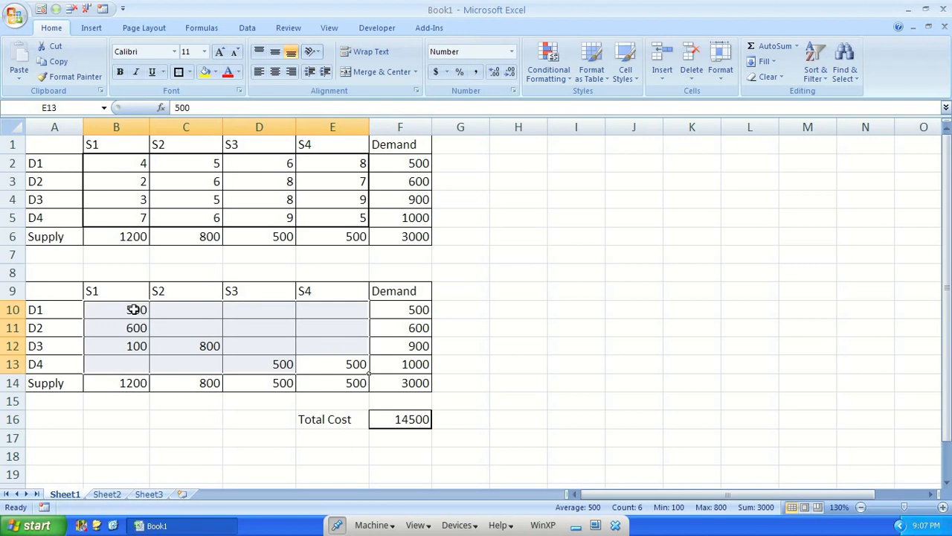
{"action": "left_click", "coordinate": [323, 362]}
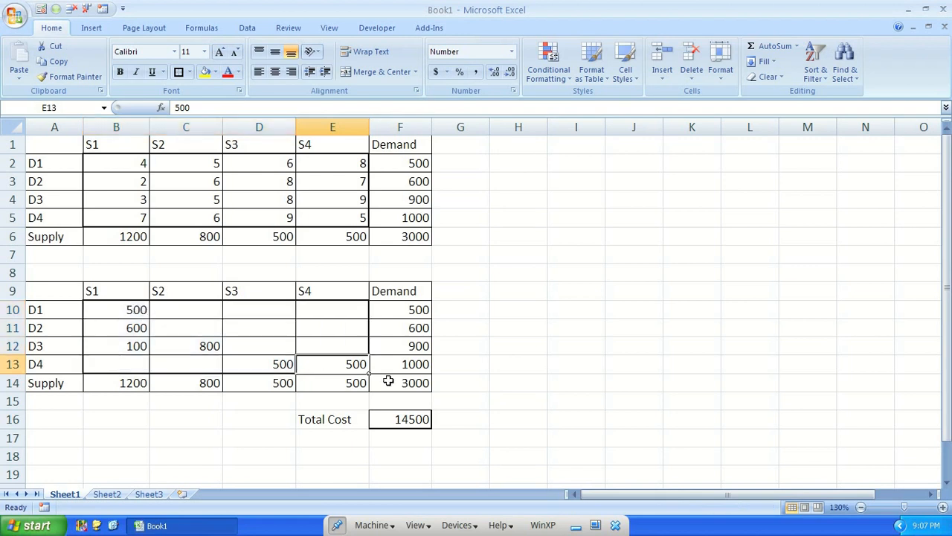
{"action": "left_click_drag", "start_coordinate": [139, 311], "coordinate": [298, 361]}
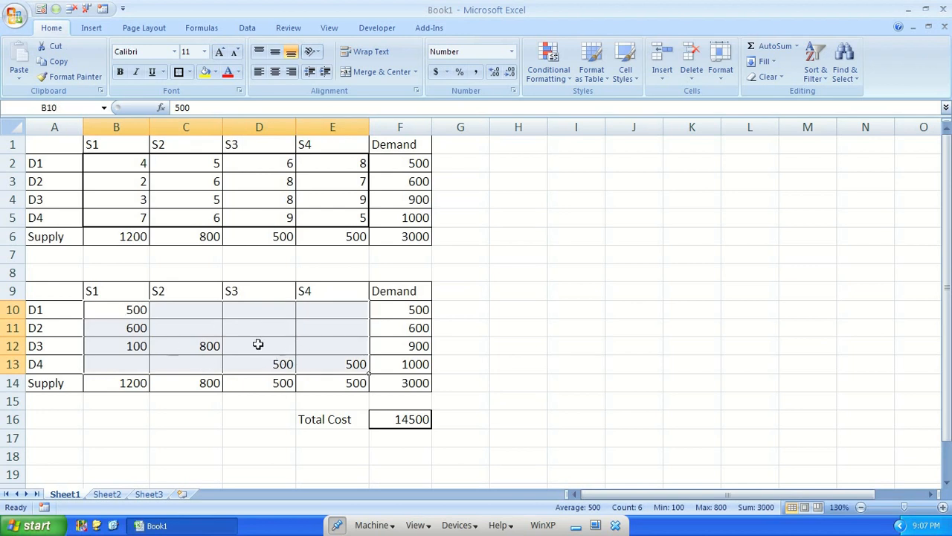
Examine the Total Cost formula in F16, the unit costs in B2:E5 and the matching allocations in B10:E13.
{"action": "left_click", "coordinate": [133, 165]}
{"action": "left_click", "coordinate": [395, 419]}
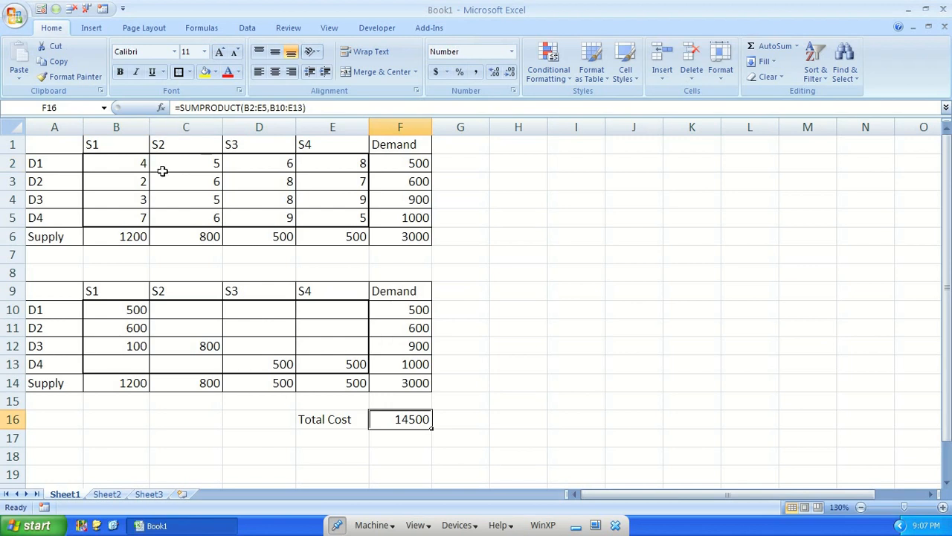
{"action": "left_click_drag", "start_coordinate": [137, 159], "coordinate": [350, 217]}
{"action": "left_click_drag", "start_coordinate": [138, 308], "coordinate": [347, 363]}
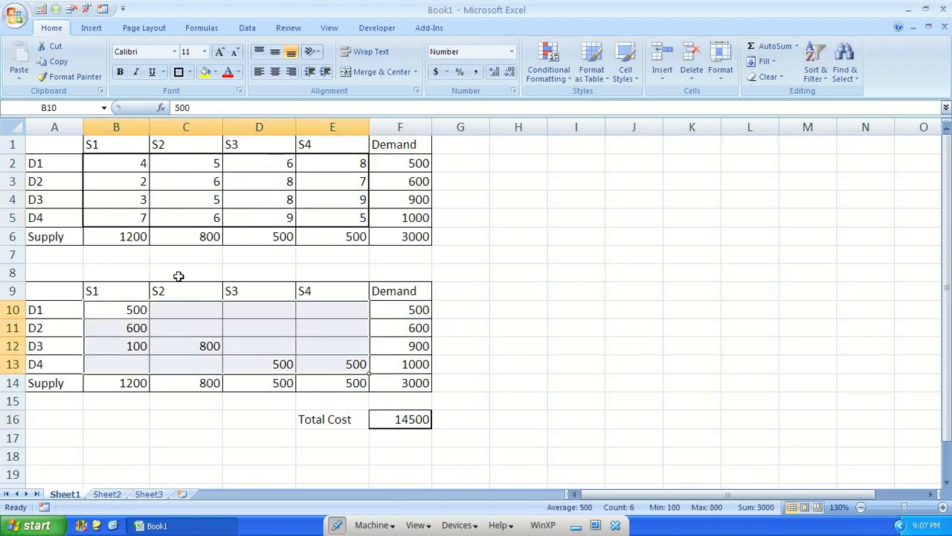
{"action": "left_click", "coordinate": [138, 310]}
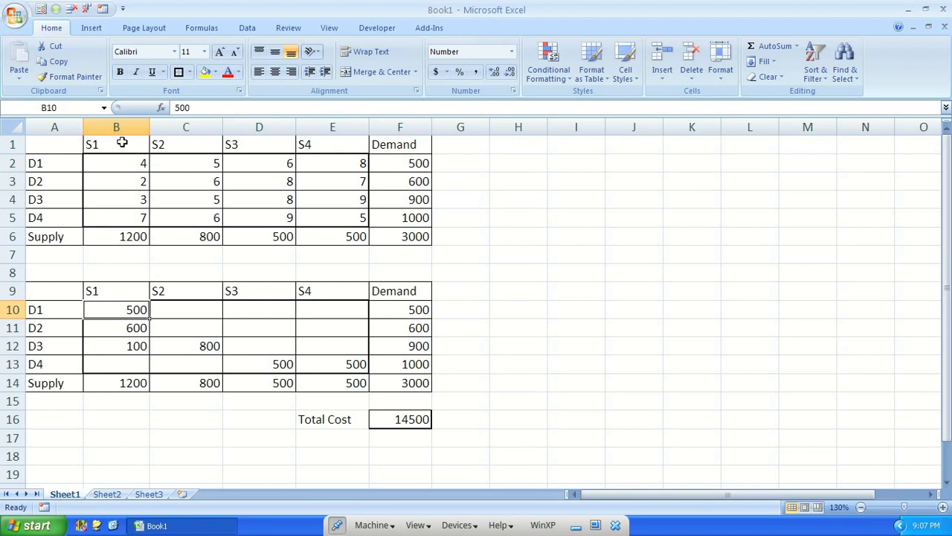
{"action": "left_click", "coordinate": [132, 329]}
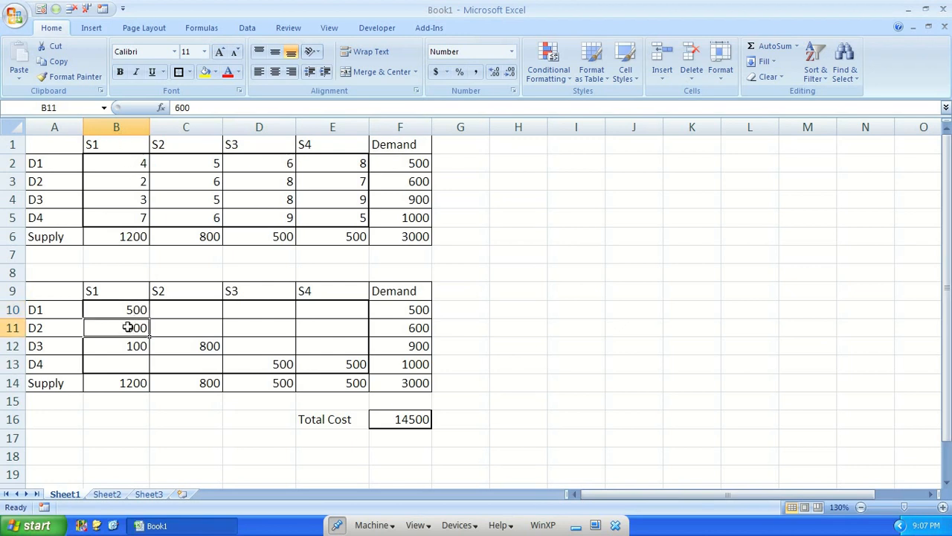
{"action": "left_click", "coordinate": [417, 419]}
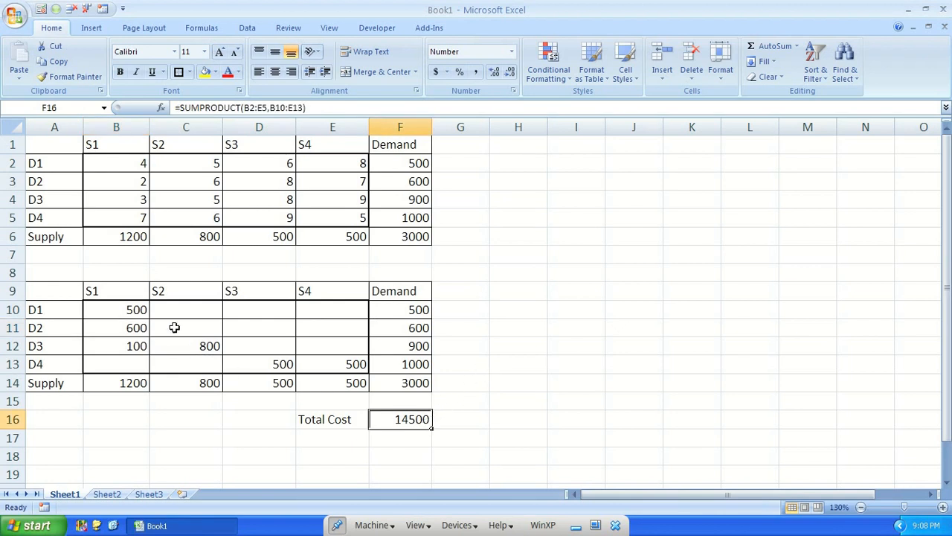
Clear the manual allocations from B10:E13.
{"action": "left_click_drag", "start_coordinate": [118, 309], "coordinate": [327, 366]}
{"action": "key", "text": "Delete"}
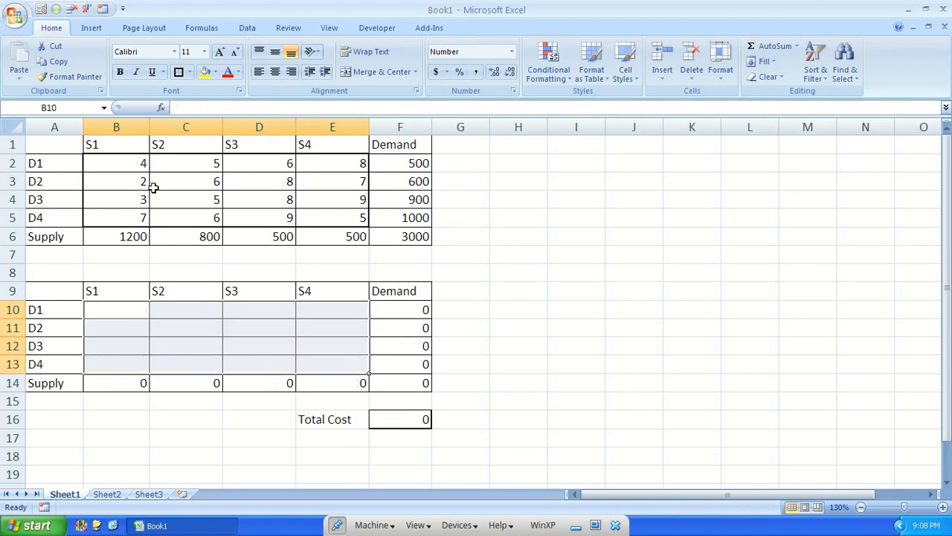
{"action": "left_click", "coordinate": [134, 182]}
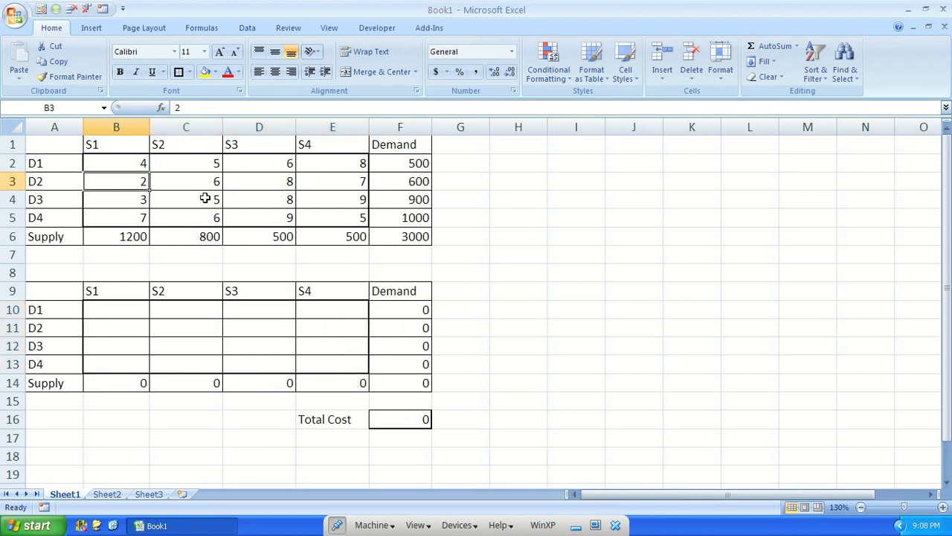
{"action": "left_click", "coordinate": [125, 323]}
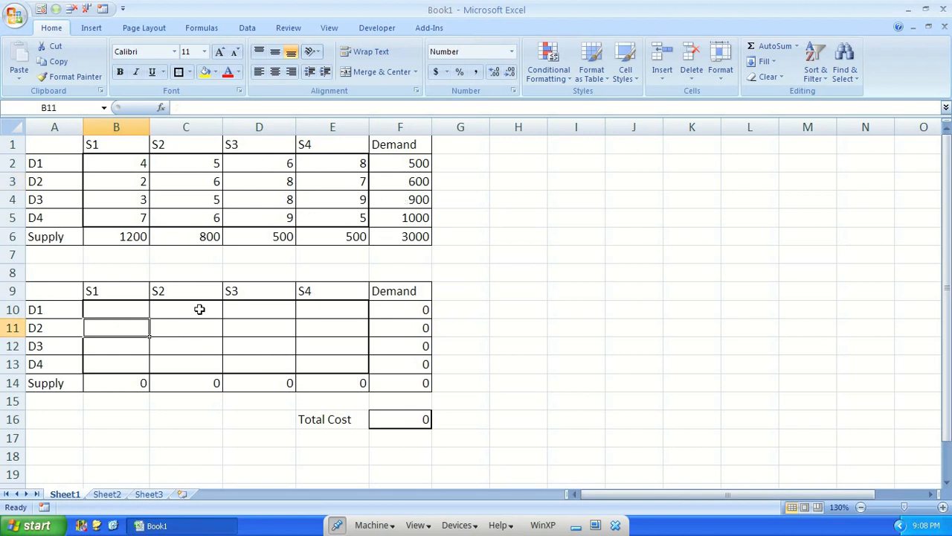
{"action": "left_click", "coordinate": [137, 311]}
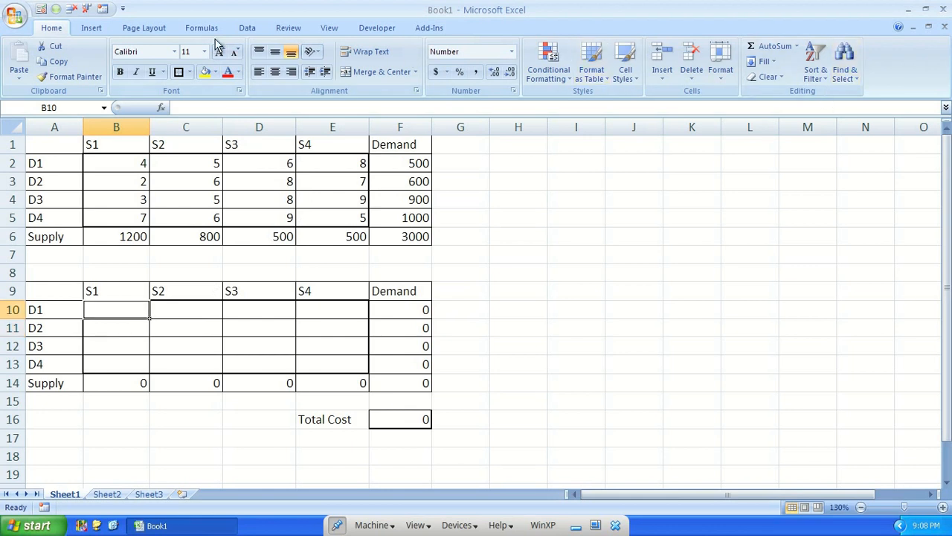
Open Solver and reset all of its existing parameters and constraints.
{"action": "left_click", "coordinate": [248, 28]}
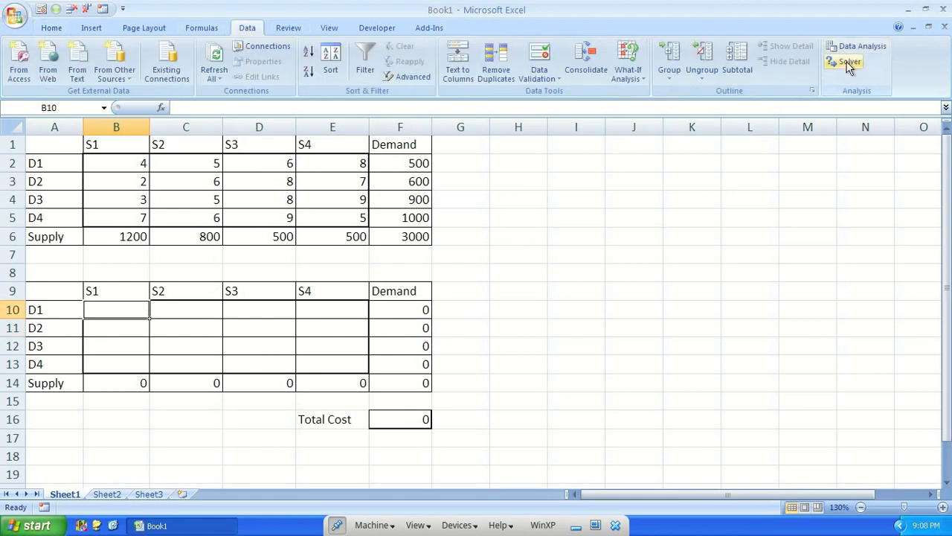
{"action": "left_click", "coordinate": [848, 61]}
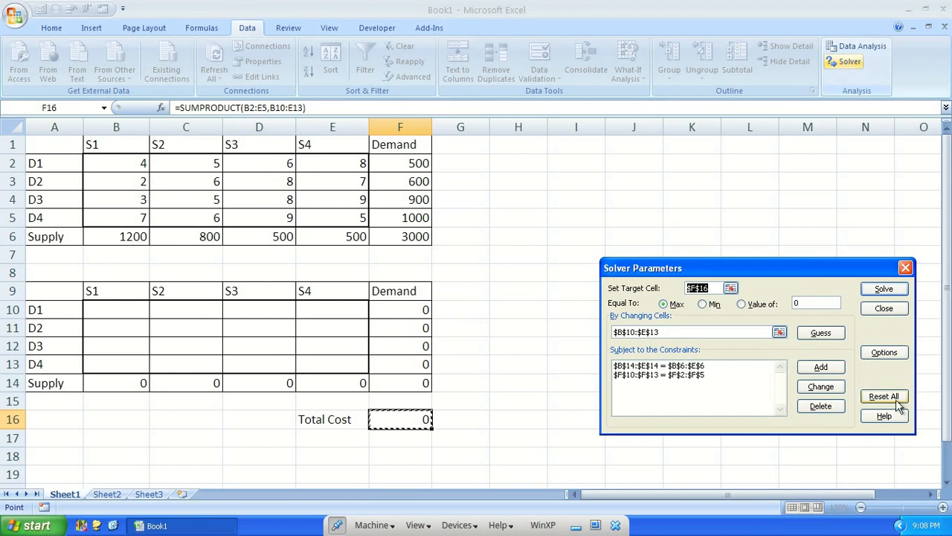
{"action": "left_click", "coordinate": [884, 396]}
{"action": "left_click", "coordinate": [449, 303]}
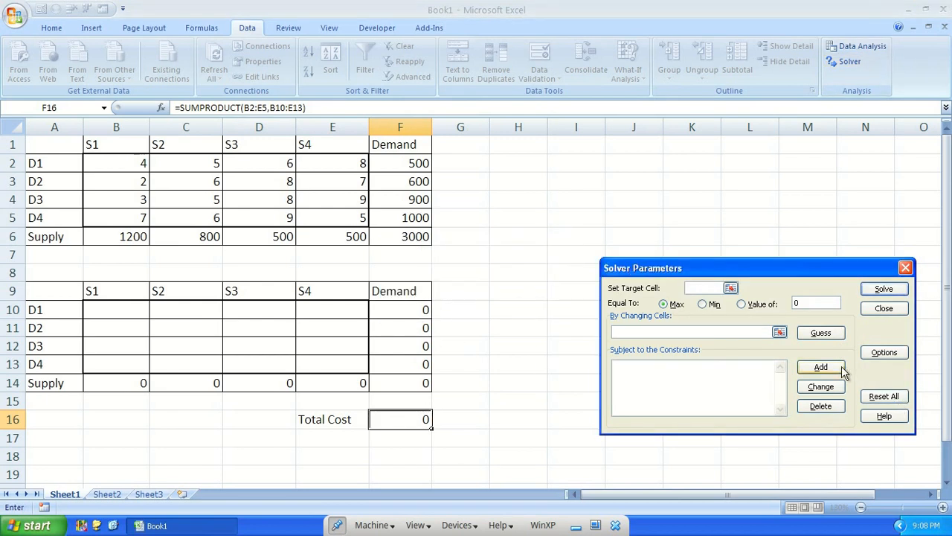
Set the Solver target cell to the Total Cost cell F16 and choose Min as the objective.
{"action": "left_click_drag", "start_coordinate": [652, 272], "coordinate": [606, 192]}
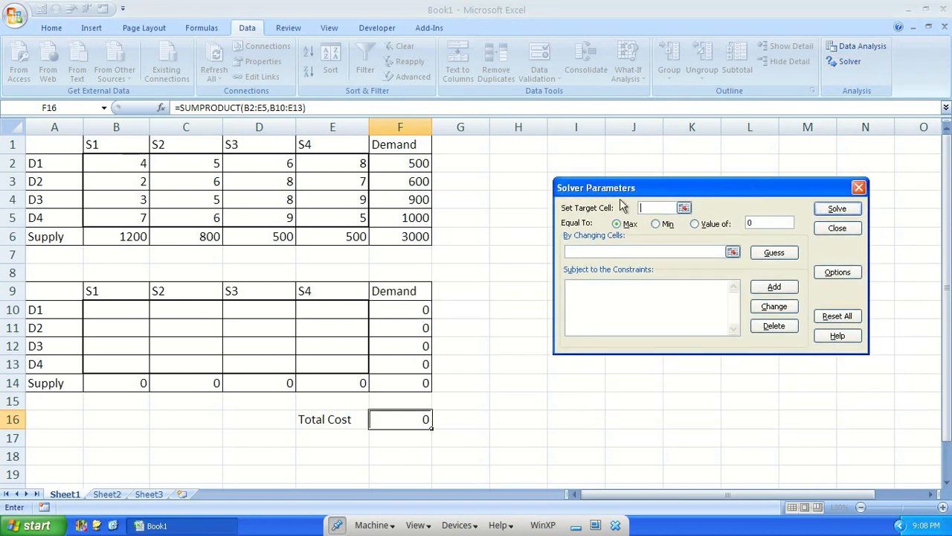
{"action": "left_click", "coordinate": [684, 208]}
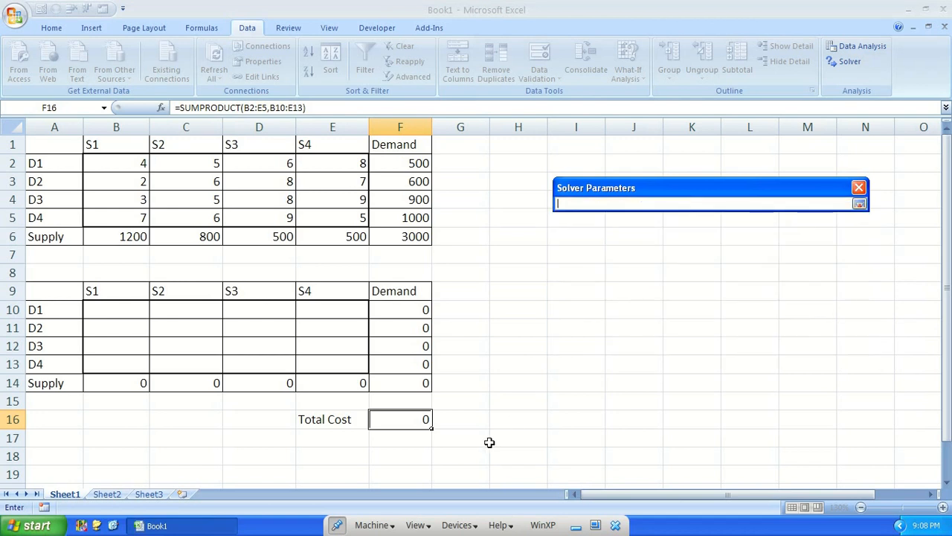
{"action": "left_click", "coordinate": [416, 418]}
{"action": "key", "text": "Return"}
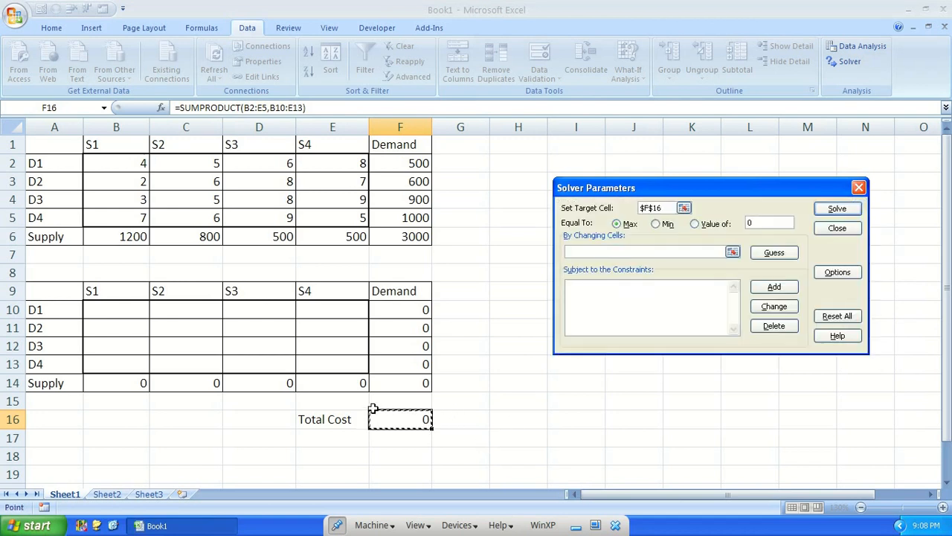
{"action": "left_click", "coordinate": [655, 226]}
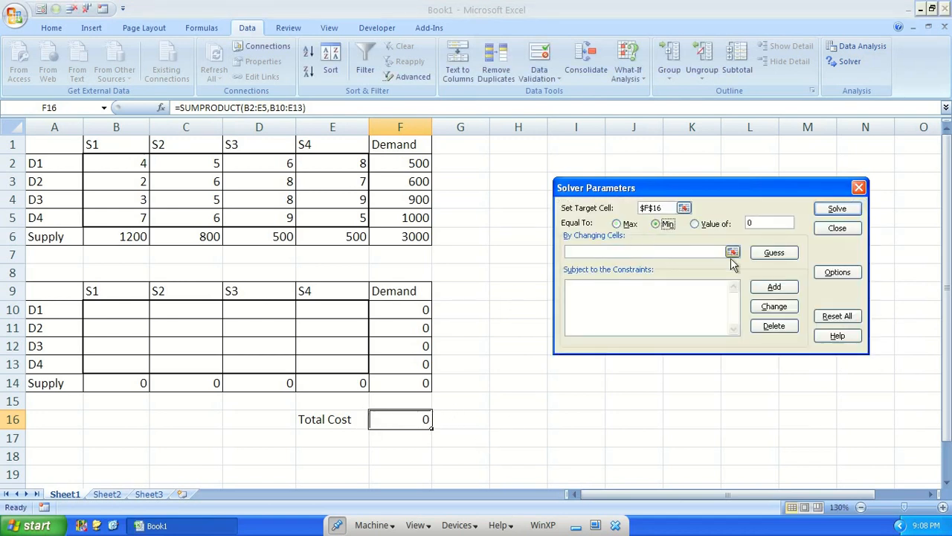
Define the allocation range B10:E13 as the Solver's changing cells.
{"action": "left_click", "coordinate": [759, 253]}
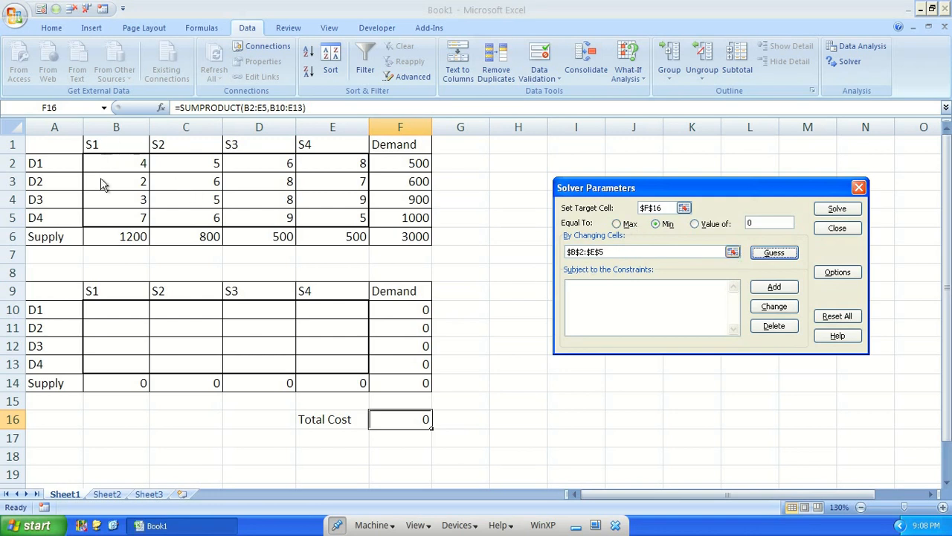
{"action": "left_click", "coordinate": [733, 252]}
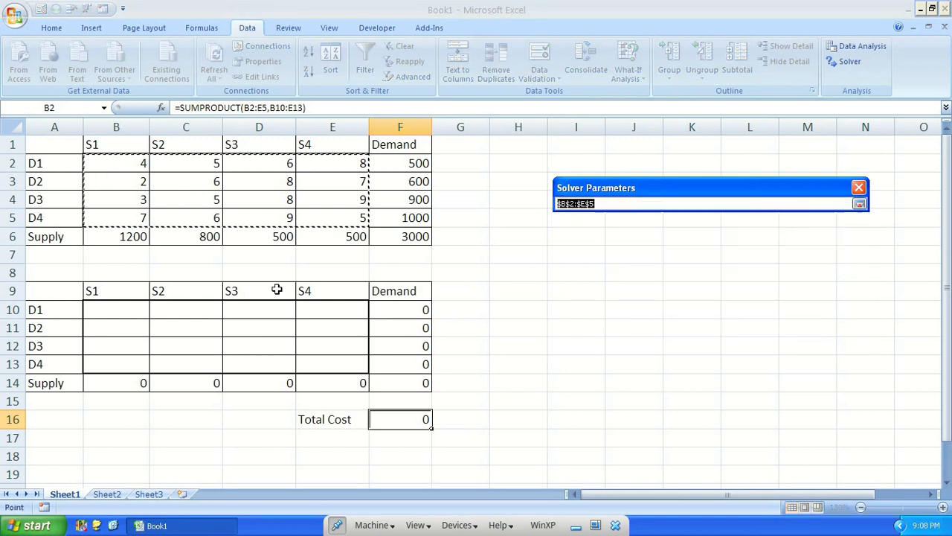
{"action": "left_click_drag", "start_coordinate": [108, 307], "coordinate": [361, 368]}
{"action": "key", "text": "Return"}
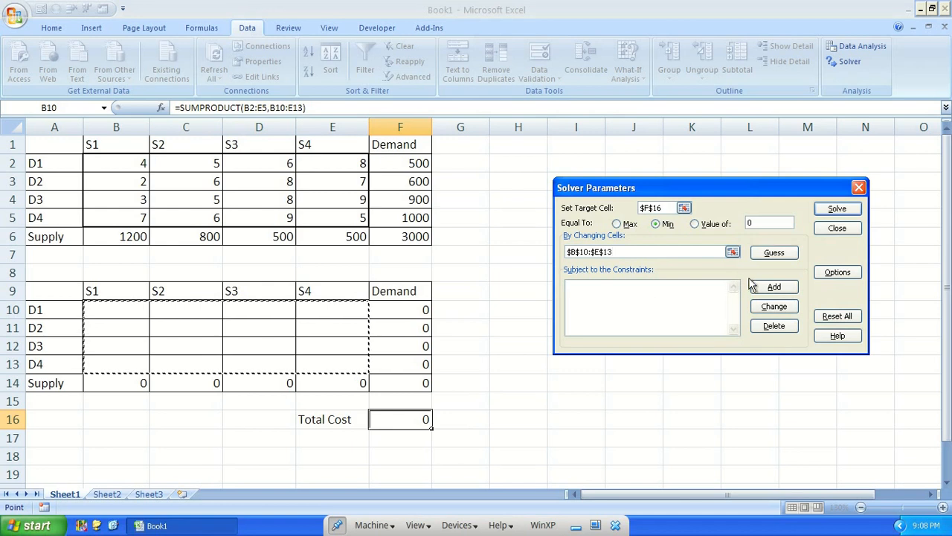
Add a supply constraint requiring B14:E14 to equal B6:E6.
{"action": "left_click", "coordinate": [773, 287]}
{"action": "left_click_drag", "start_coordinate": [122, 381], "coordinate": [364, 378]}
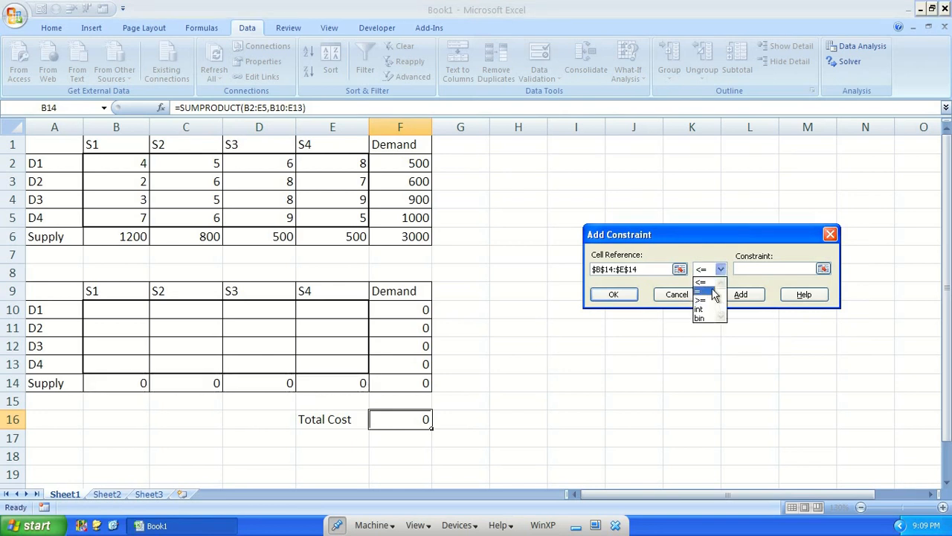
{"action": "left_click", "coordinate": [713, 291]}
{"action": "left_click_drag", "start_coordinate": [128, 237], "coordinate": [328, 236]}
{"action": "left_click", "coordinate": [741, 294]}
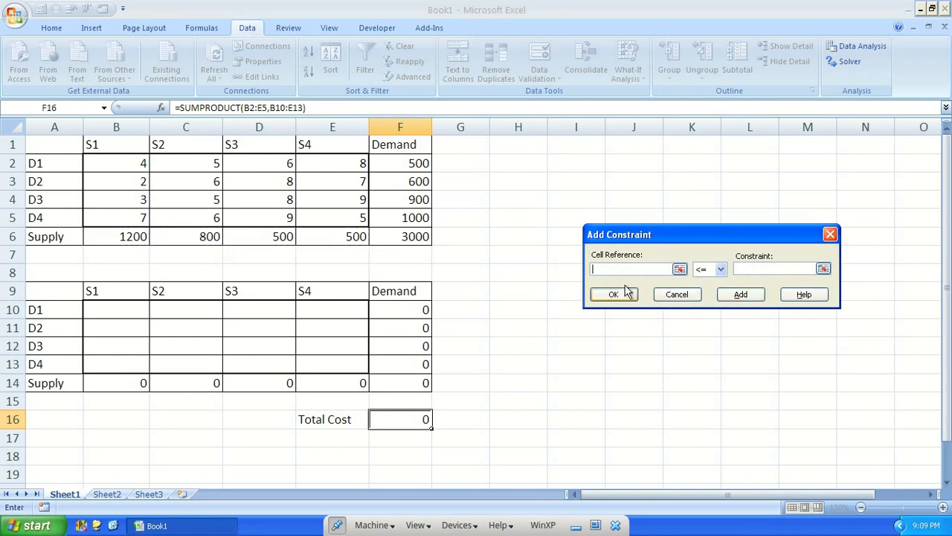
Add a demand constraint requiring F10:F13 to equal F2:F5, and return to the Solver parameters.
{"action": "left_click_drag", "start_coordinate": [396, 313], "coordinate": [399, 363]}
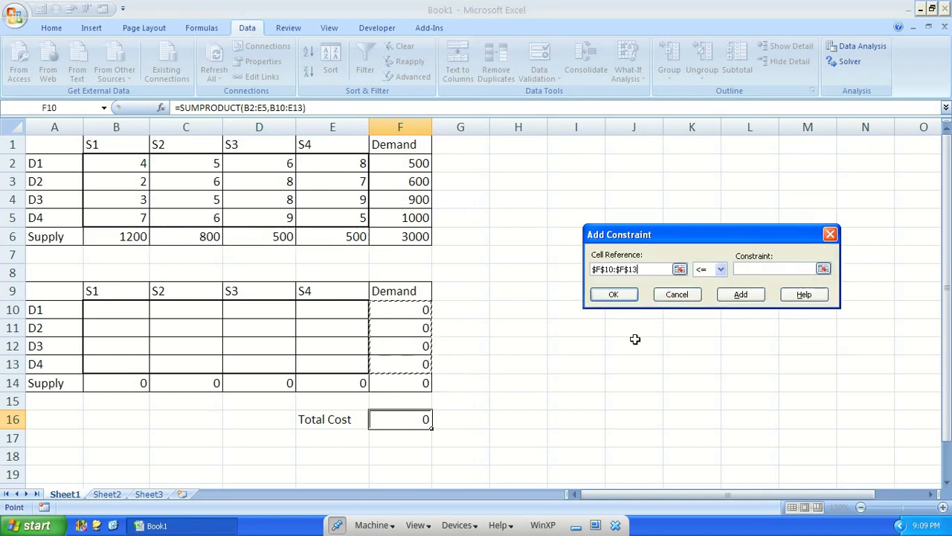
{"action": "left_click", "coordinate": [721, 269]}
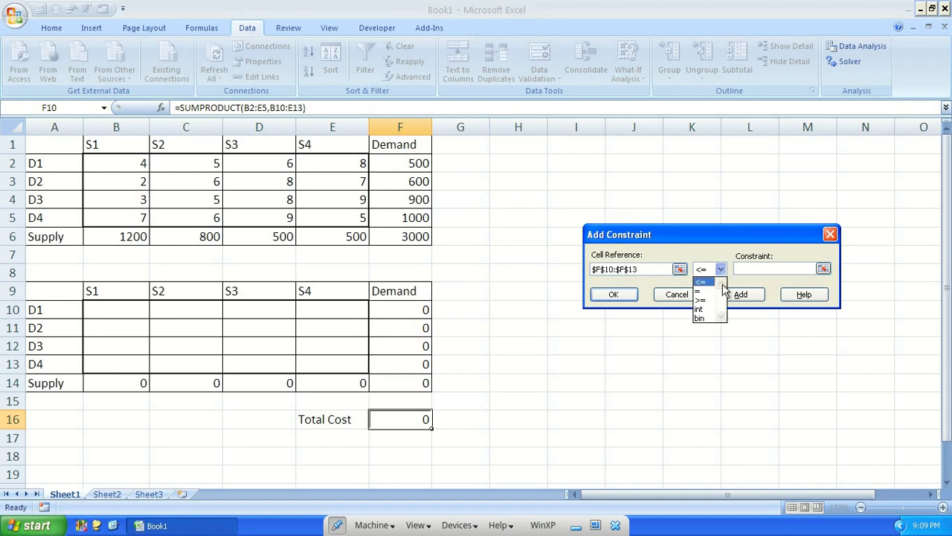
{"action": "left_click", "coordinate": [715, 291]}
{"action": "left_click_drag", "start_coordinate": [409, 162], "coordinate": [421, 219]}
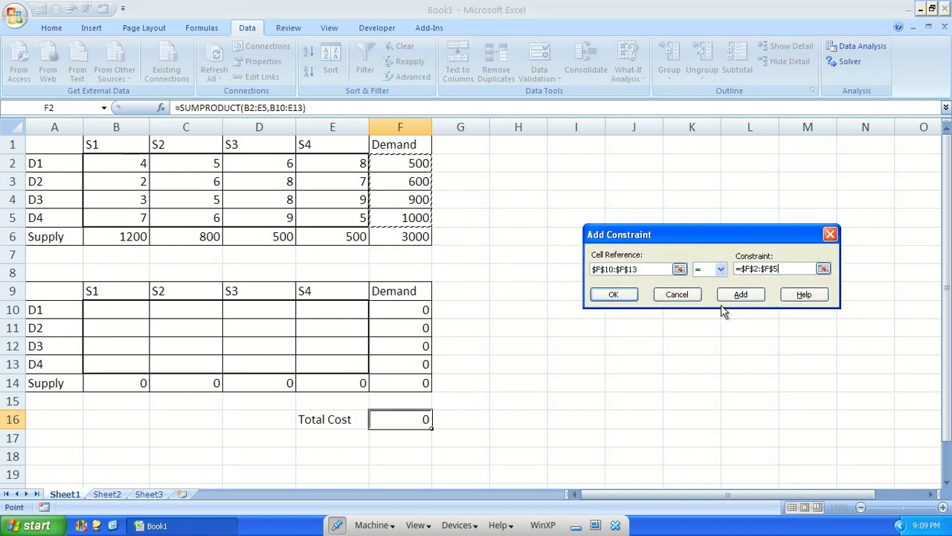
{"action": "left_click", "coordinate": [624, 295]}
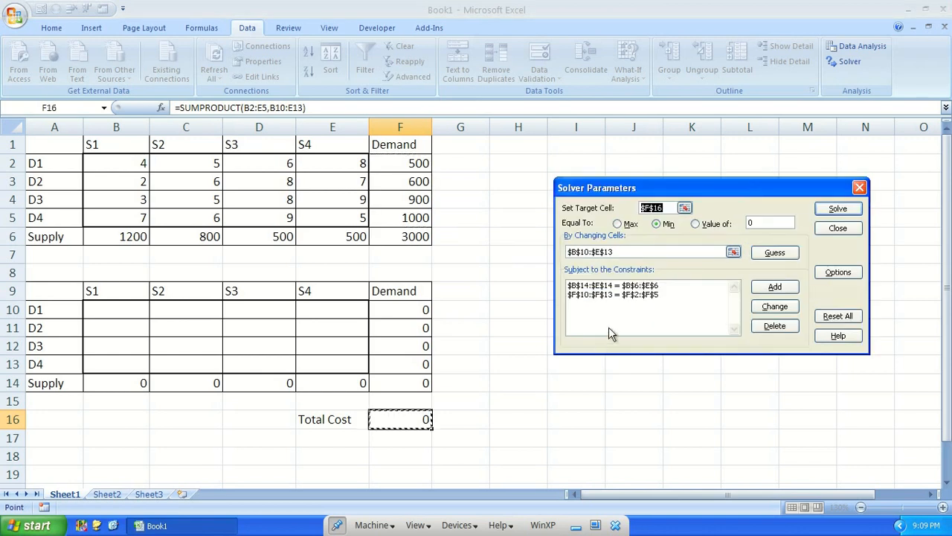
Enable Assume Non-Negative in the Solver options.
{"action": "left_click", "coordinate": [839, 272]}
{"action": "left_click", "coordinate": [644, 311]}
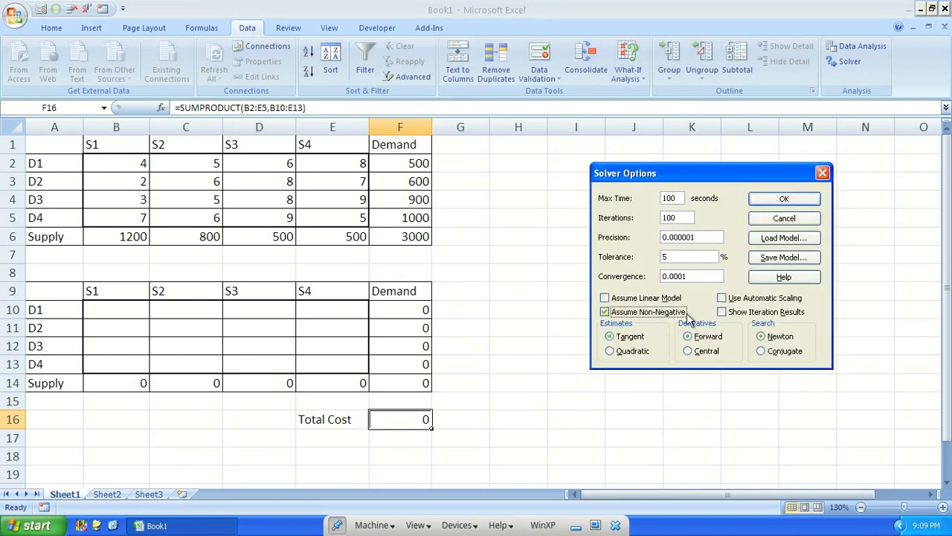
{"action": "left_click", "coordinate": [759, 199]}
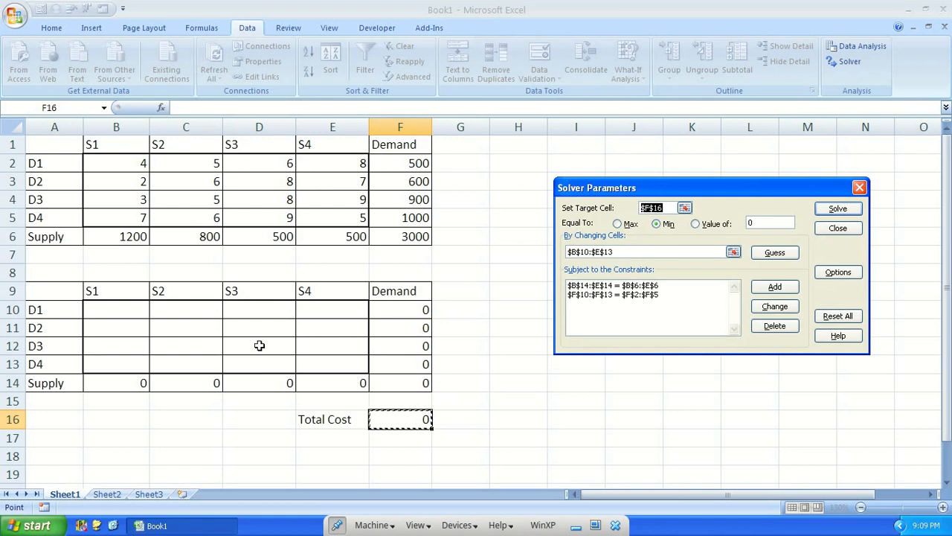
Solve the model, keeping the Solver solution and generating an Answer report.
{"action": "left_click", "coordinate": [846, 212]}
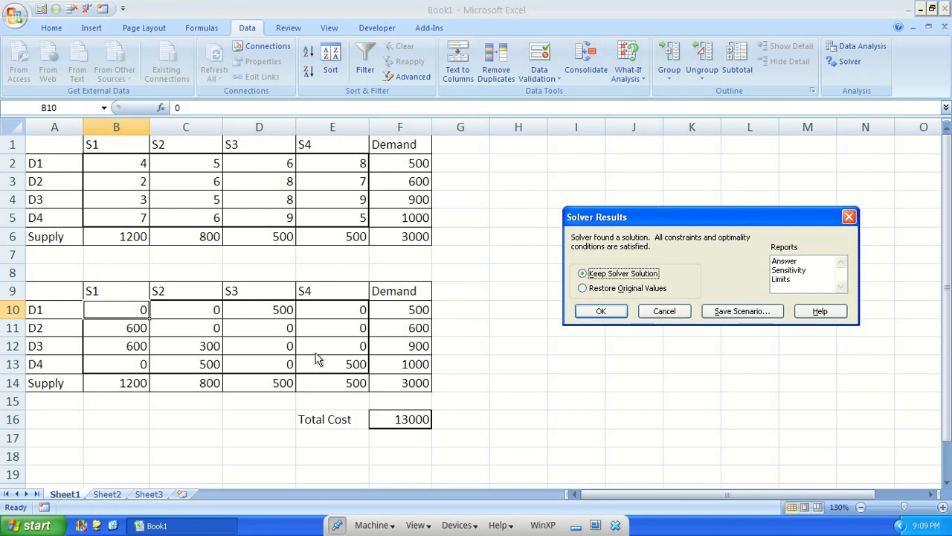
{"action": "left_click", "coordinate": [788, 261]}
{"action": "left_click", "coordinate": [601, 311]}
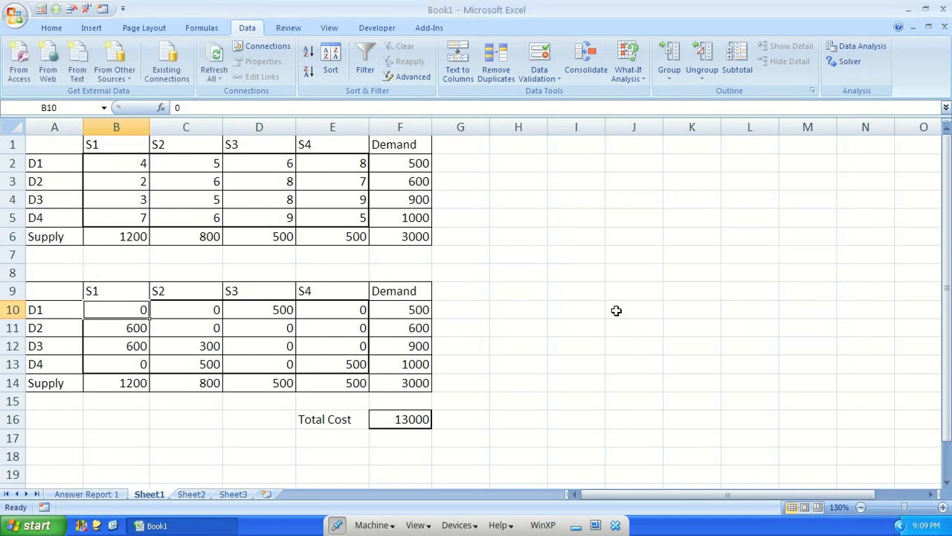
Review the Answer report's adjustable cells, constraints and final value of the Total Cost target.
{"action": "left_click", "coordinate": [97, 494]}
{"action": "scroll", "coordinate": [63, 302], "scroll_direction": "down", "scroll_amount": 2}
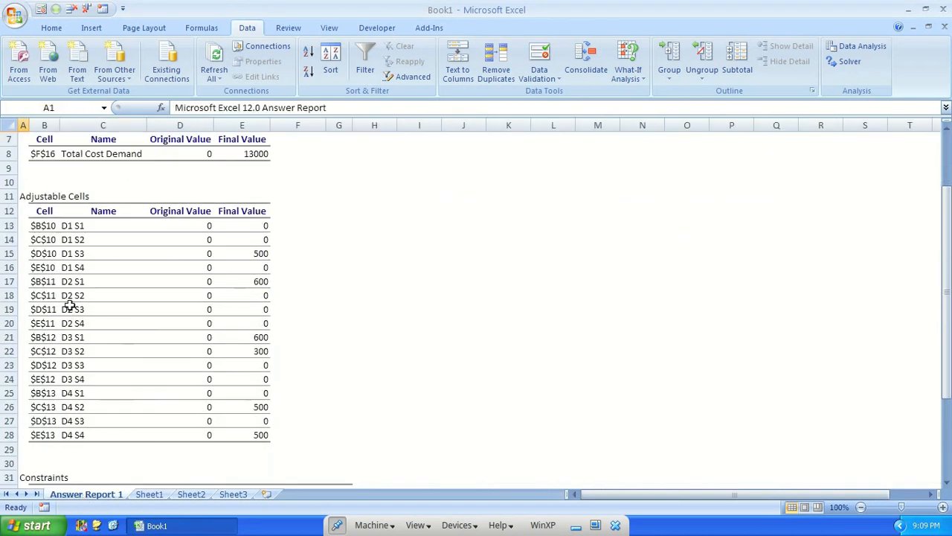
{"action": "left_click", "coordinate": [48, 226]}
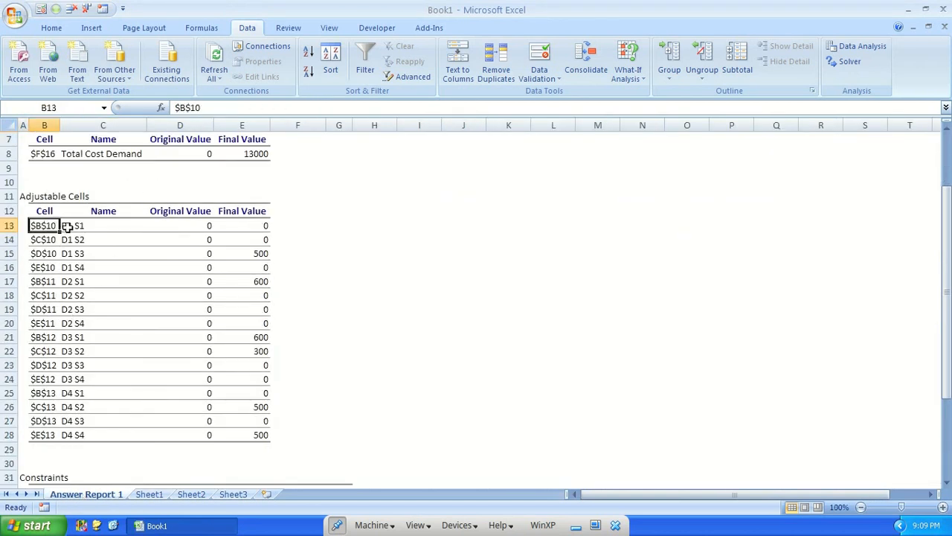
{"action": "left_click", "coordinate": [74, 226]}
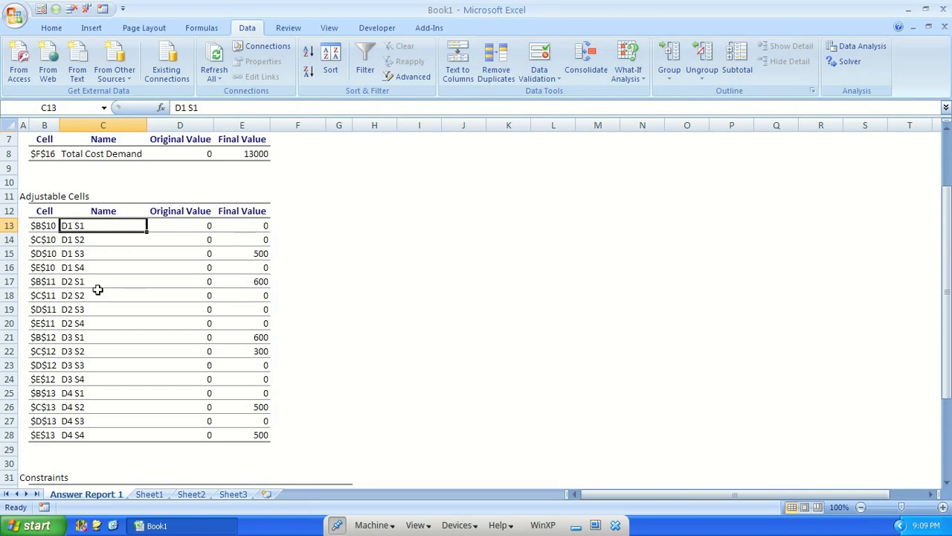
{"action": "scroll", "coordinate": [280, 385], "scroll_direction": "down", "scroll_amount": 5}
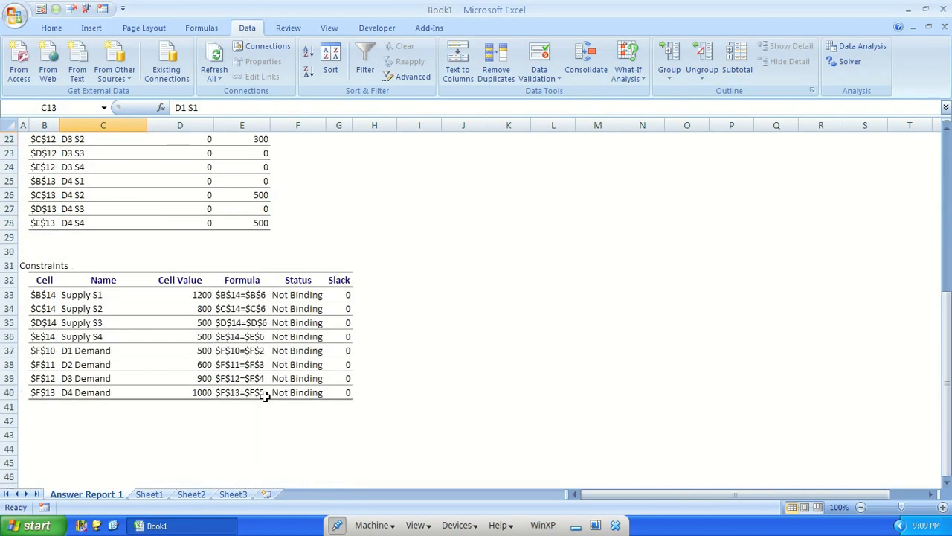
{"action": "scroll", "coordinate": [346, 320], "scroll_direction": "up", "scroll_amount": 7}
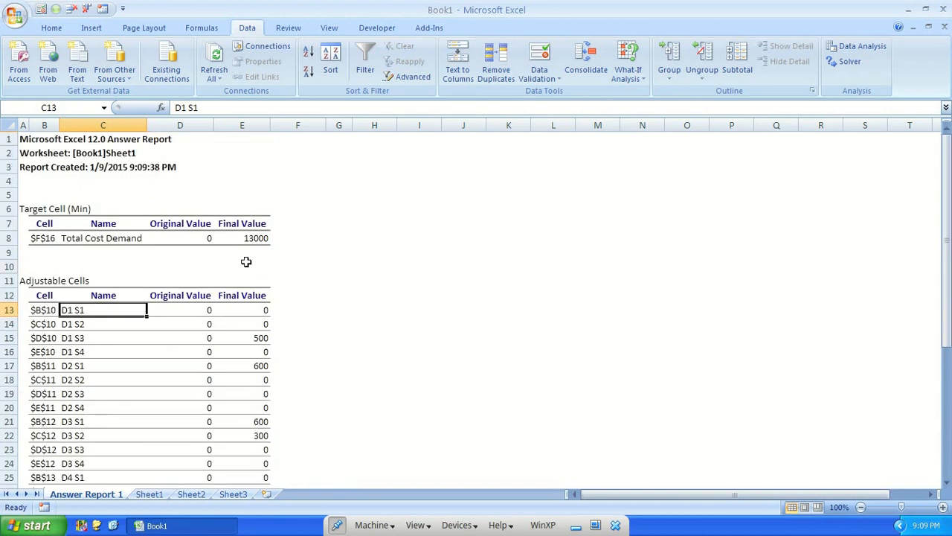
{"action": "left_click", "coordinate": [256, 236]}
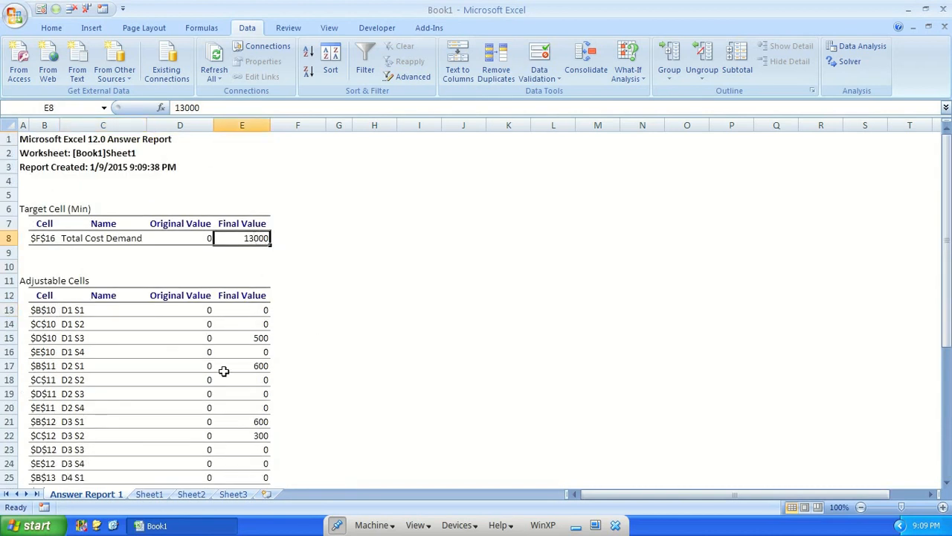
Delete the Answer Report 1 sheet from the workbook.
{"action": "right_click", "coordinate": [108, 494]}
{"action": "left_click", "coordinate": [159, 359]}
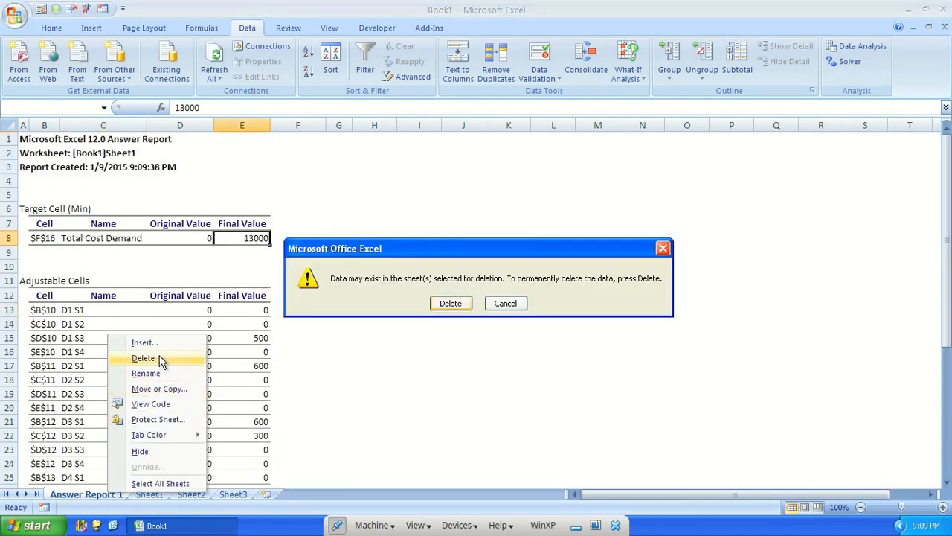
{"action": "left_click", "coordinate": [449, 306]}
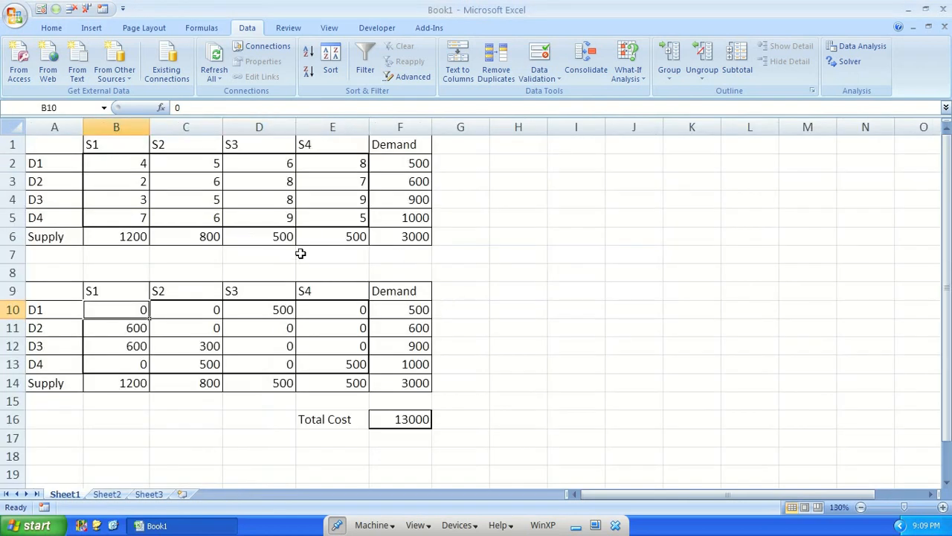
Check the Total Cost formula in F16 against the solved allocations on Sheet1.
{"action": "left_click", "coordinate": [282, 197]}
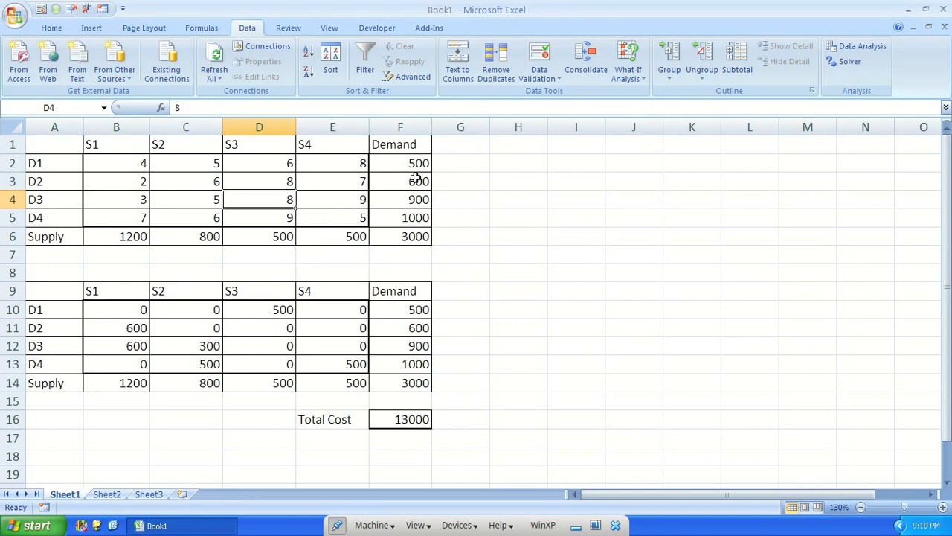
{"action": "left_click", "coordinate": [417, 420]}
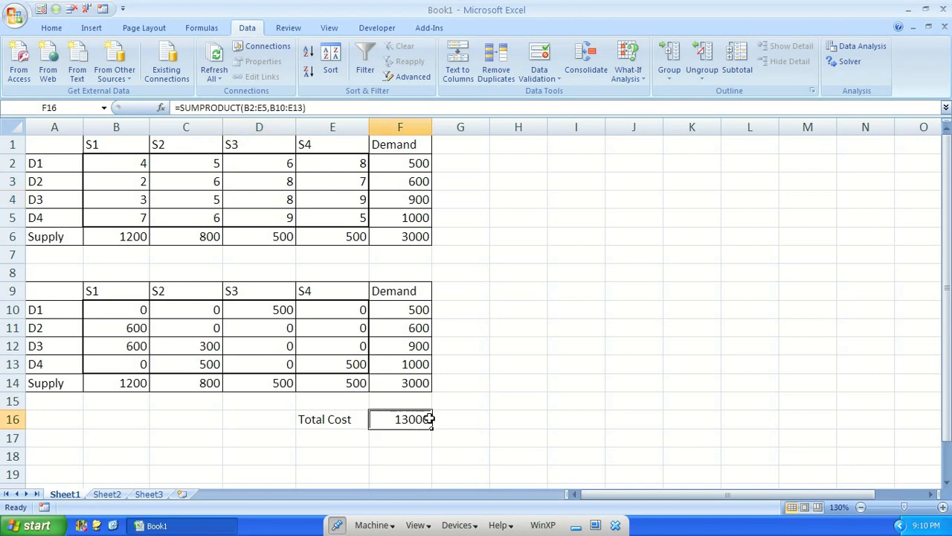
{"action": "left_click", "coordinate": [492, 254]}
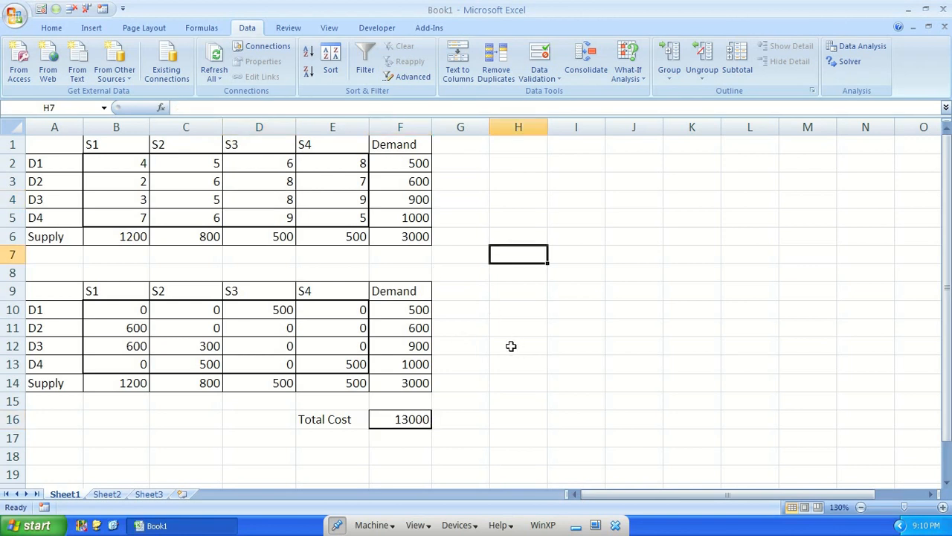